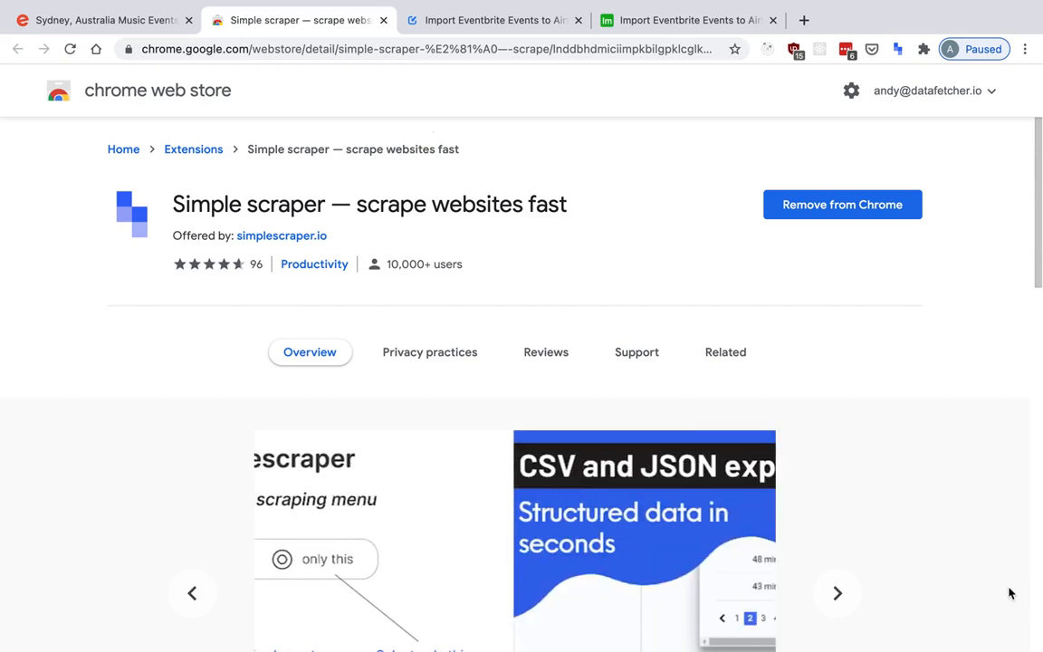
Switch to the Eventbrite Sydney music events page and start scraping it with the Simple scraper extension.
key("ctrl+shift+Tab")
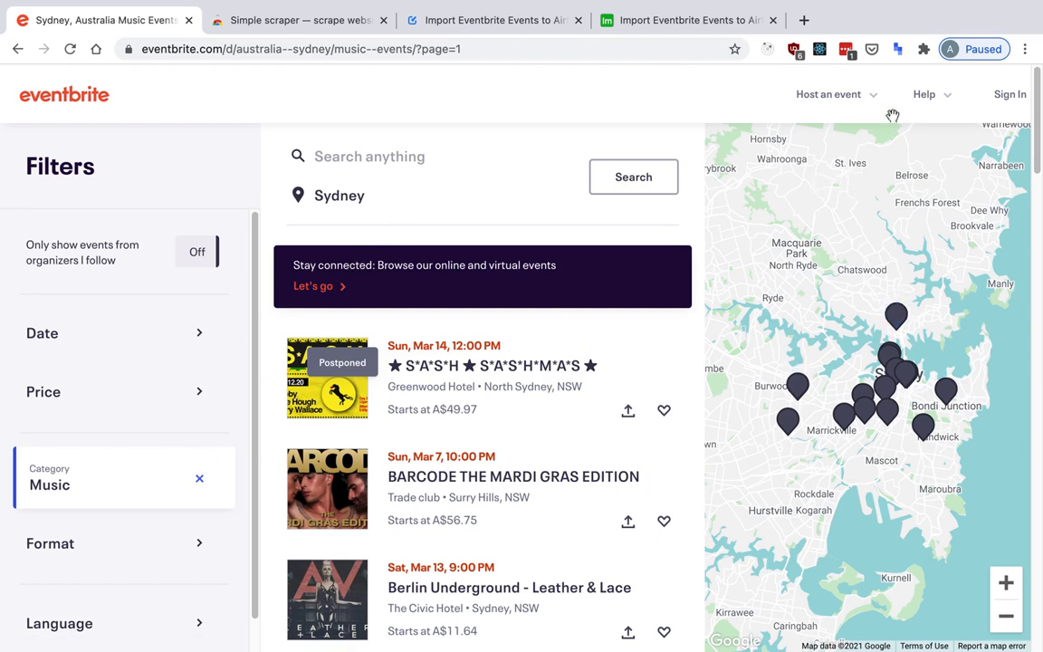
left_click(898, 53)
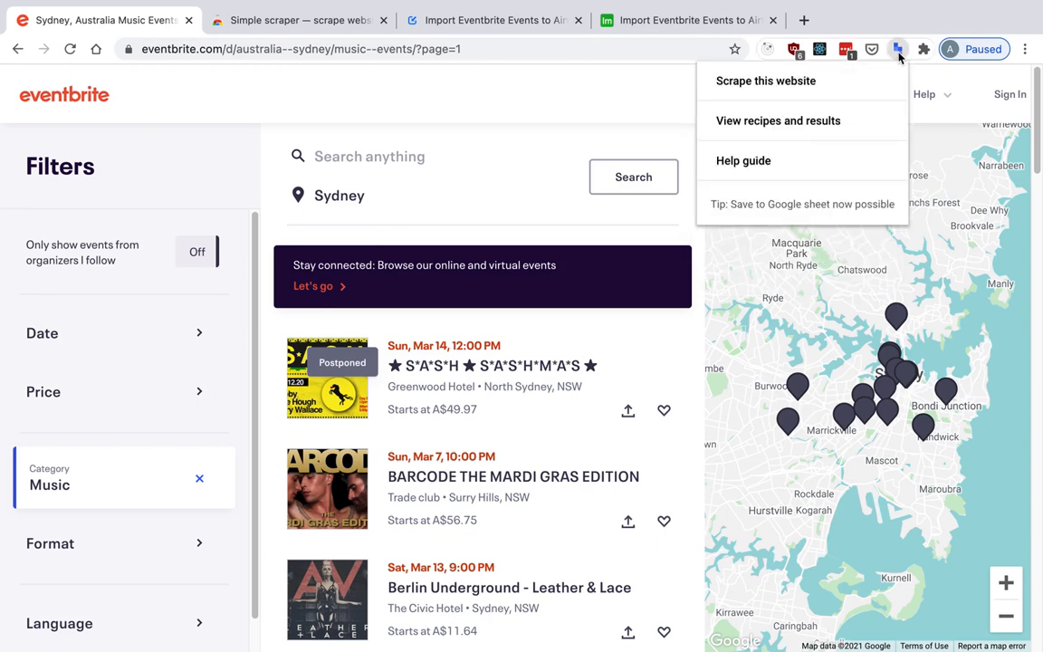
left_click(863, 83)
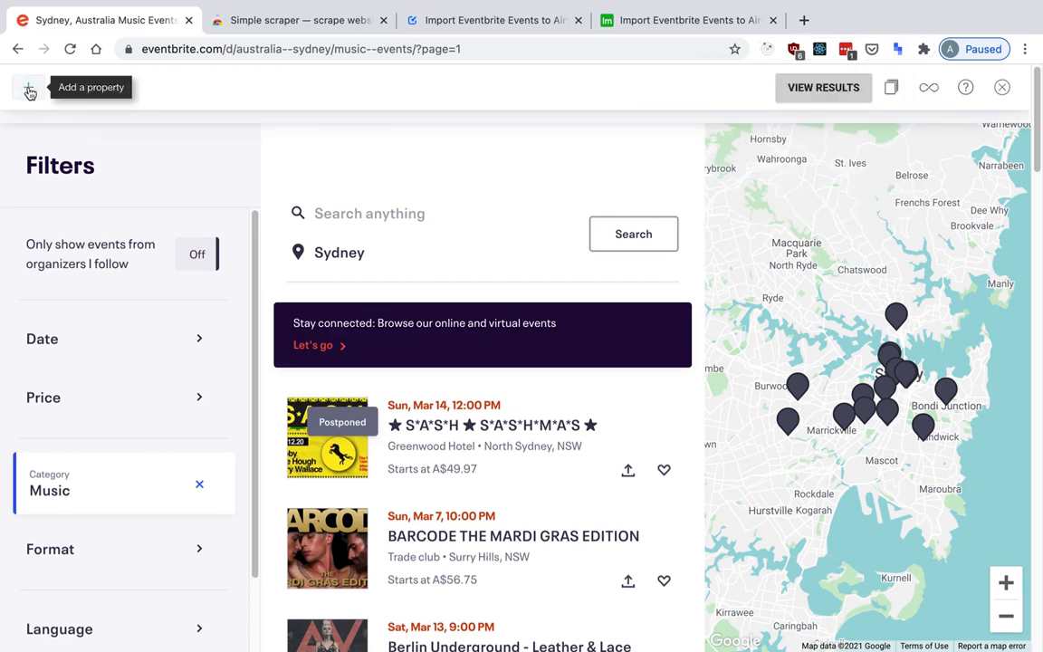
Add a scraping property named Name and select the first event's date line as its initial element.
left_click(30, 91)
double_click(95, 86)
type("Name")
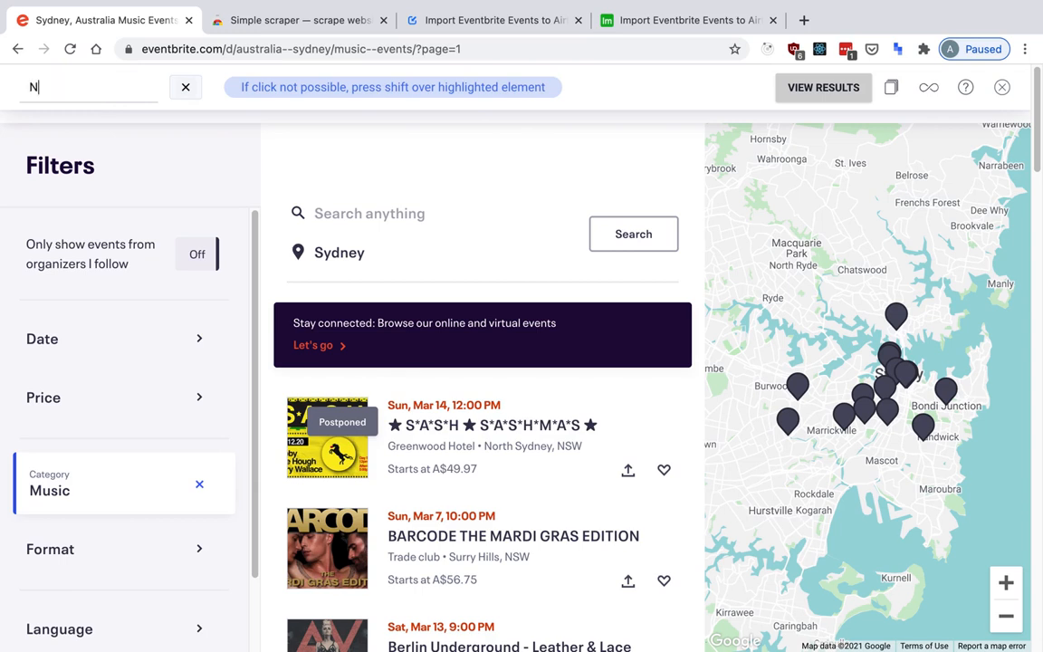
left_click(419, 409)
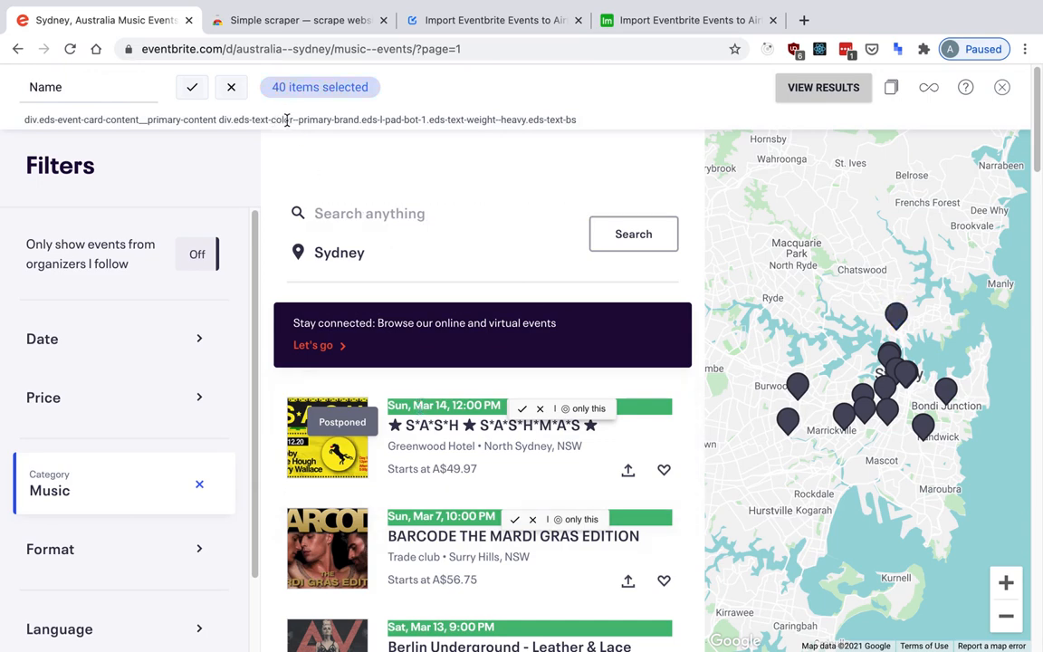
Replace the Name property's CSS selector with the Name selector from the datafetcher.io blog guide and save the property.
key("ctrl+Tab")
key("ctrl+Tab")
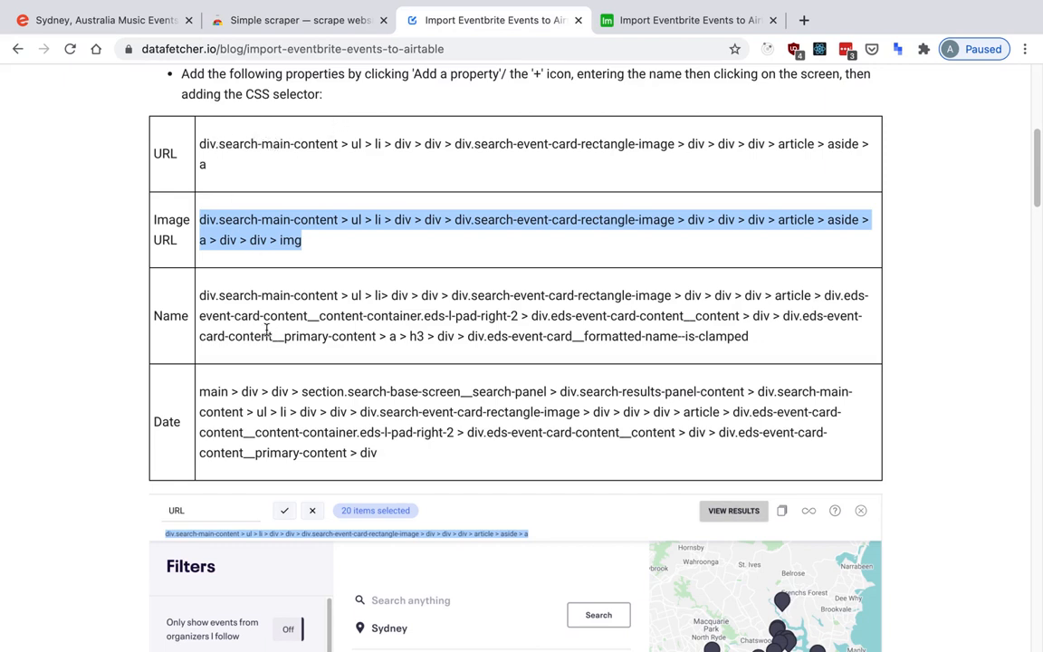
left_click_drag(201, 295, 752, 336)
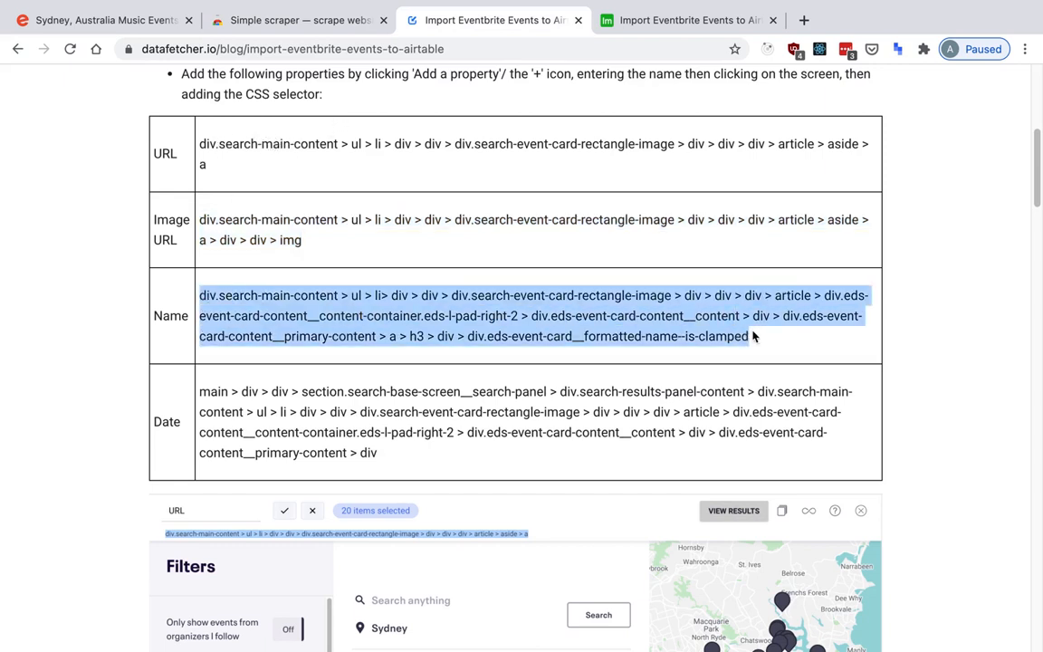
key("ctrl+shift+Tab")
key("ctrl+shift+Tab")
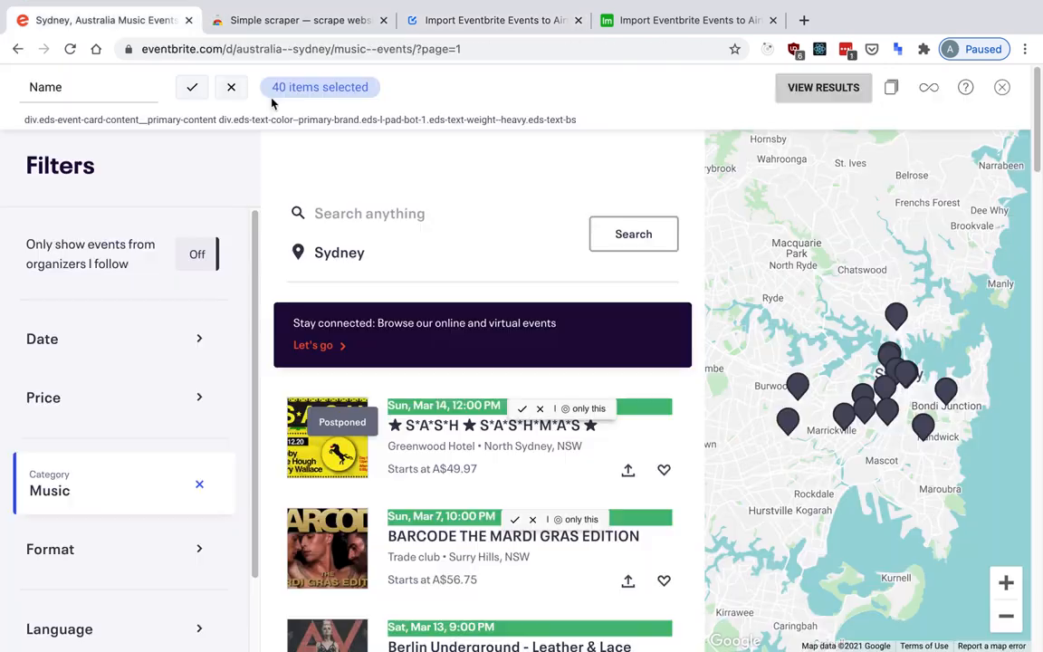
key("ctrl+a")
key("ctrl+v")
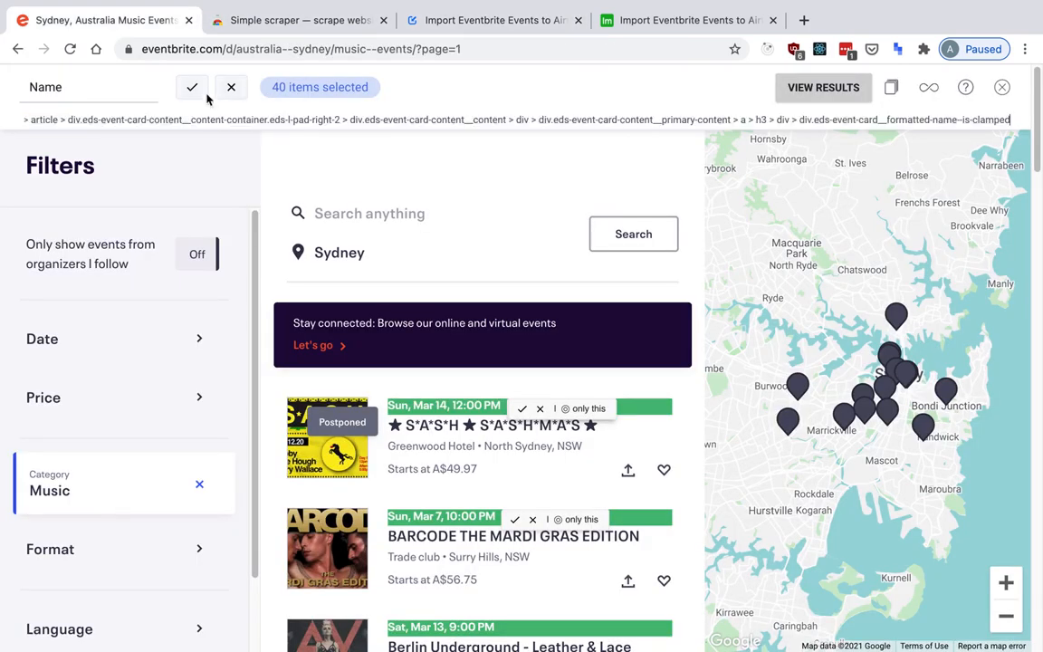
left_click(192, 87)
Add a scraping property named Image URL and copy the Image URL selector from the datafetcher.io guide.
left_click(100, 92)
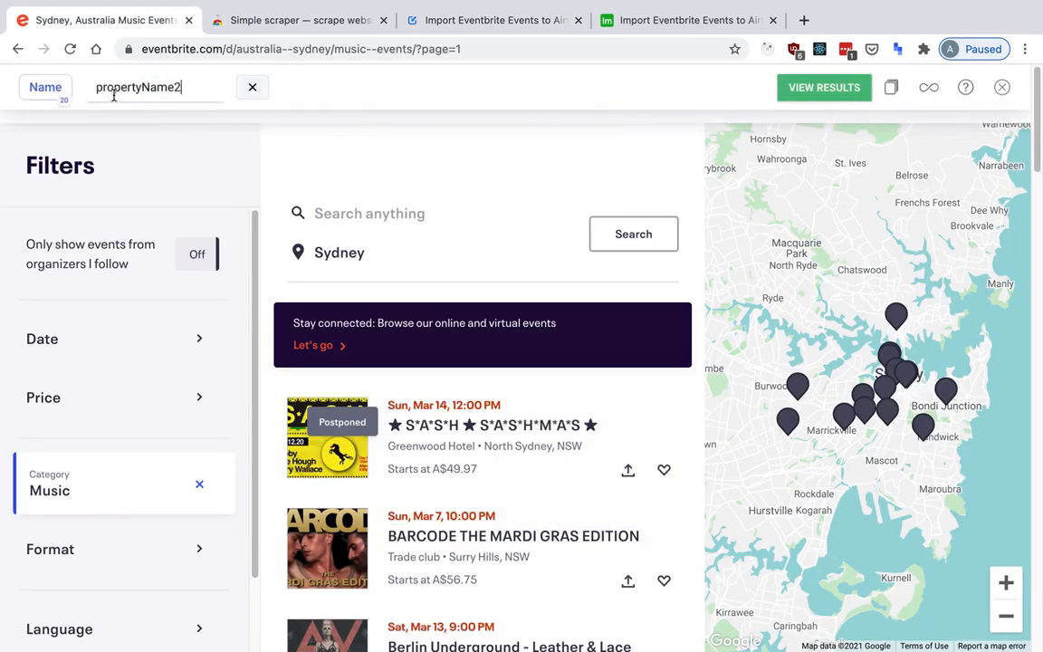
type("Image U")
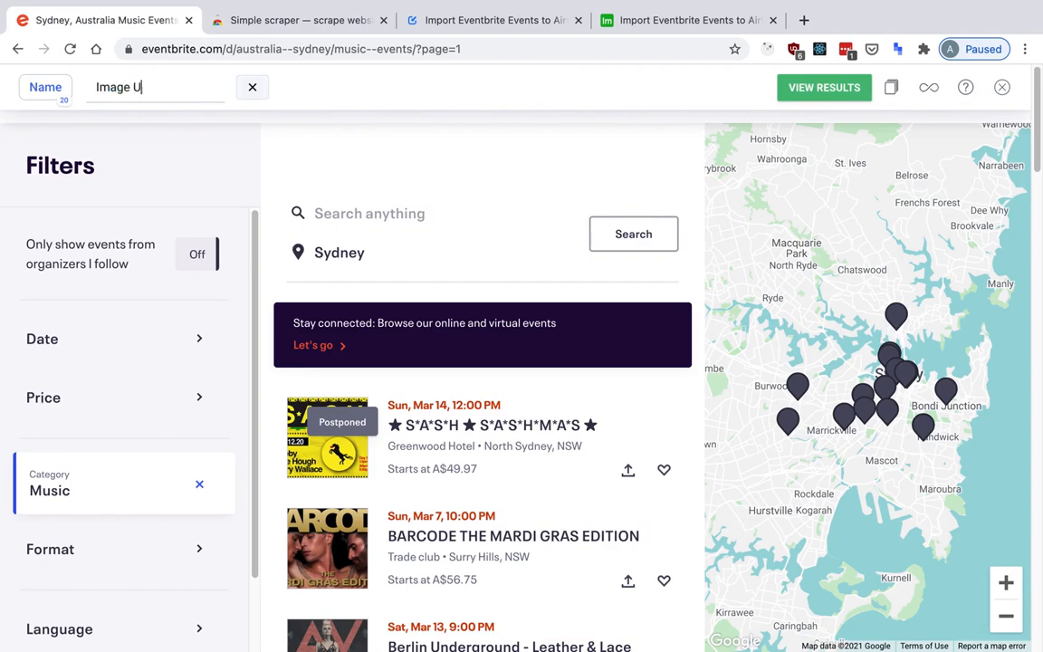
key("ctrl+Tab")
key("ctrl+Tab")
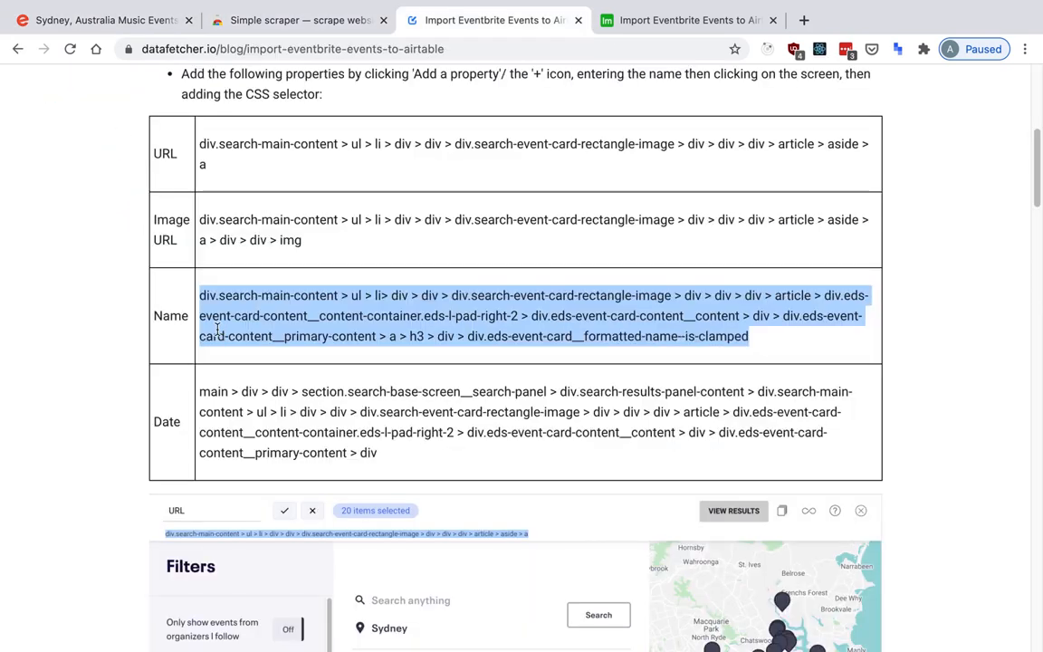
left_click_drag(201, 217, 301, 242)
key("ctrl+c")
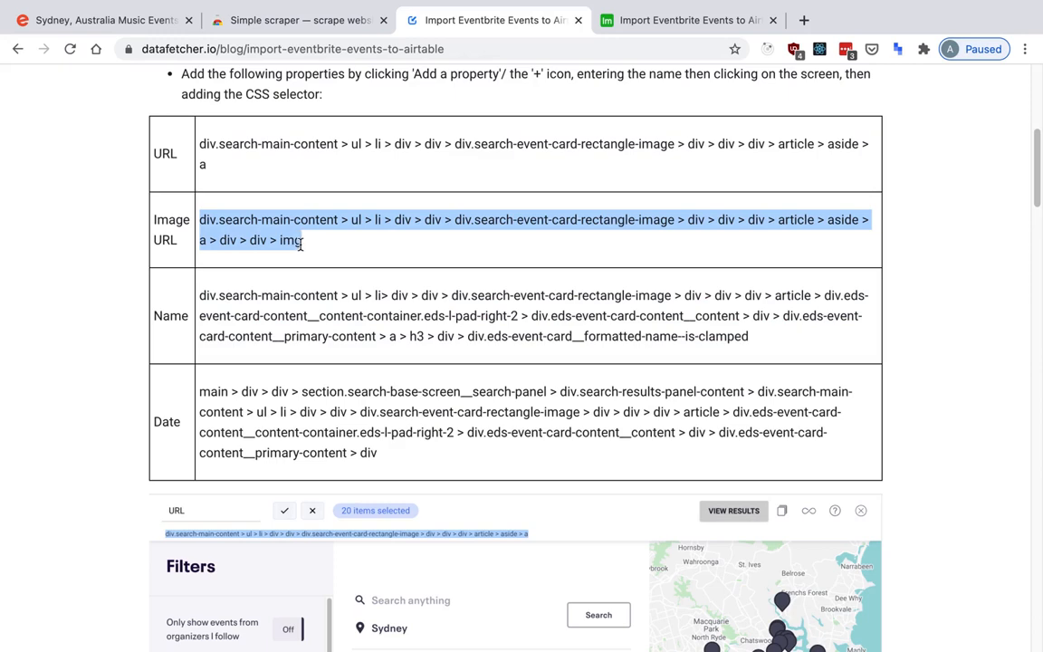
key("ctrl+shift+Tab")
key("ctrl+shift+Tab")
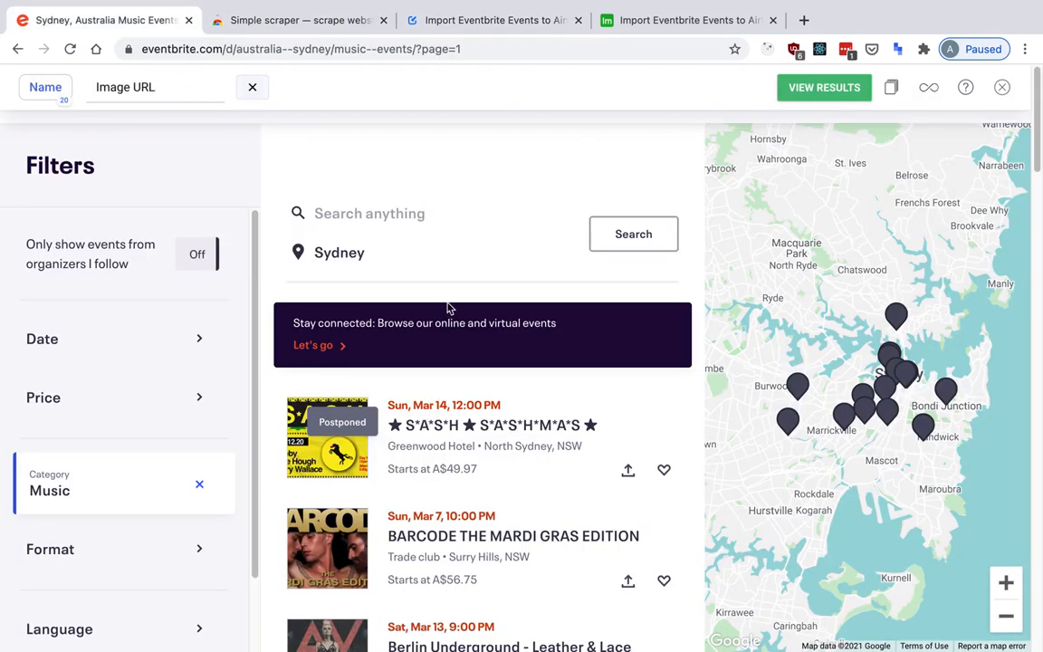
Select the first event's title, replace its selector with the copied Image URL selector, and save the property.
left_click(442, 416)
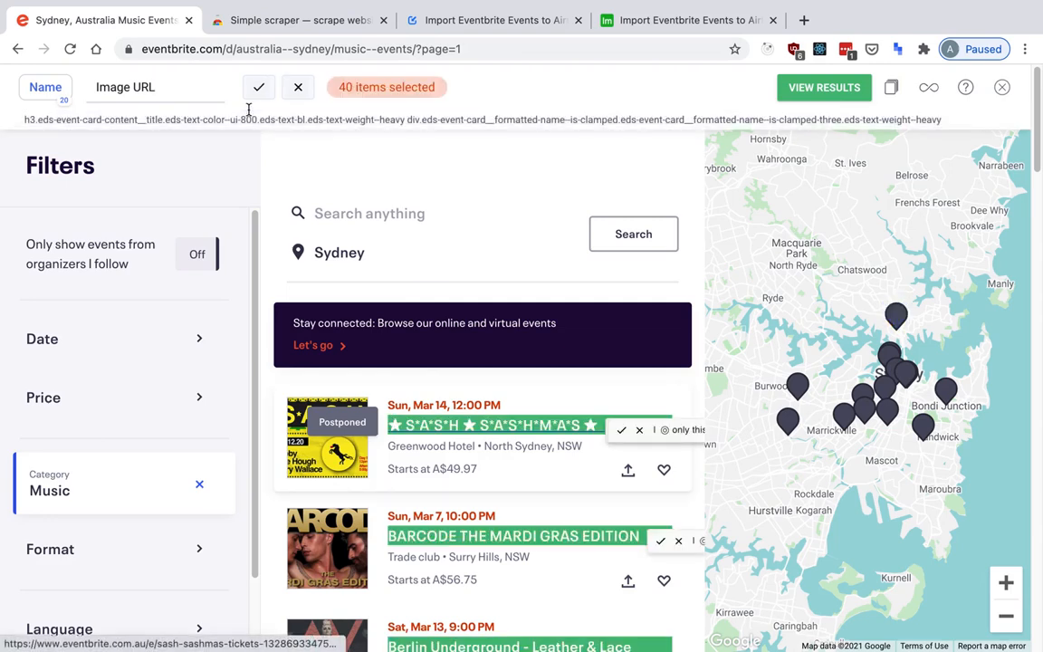
double_click(250, 112)
triple_click(247, 115)
key("ctrl+v")
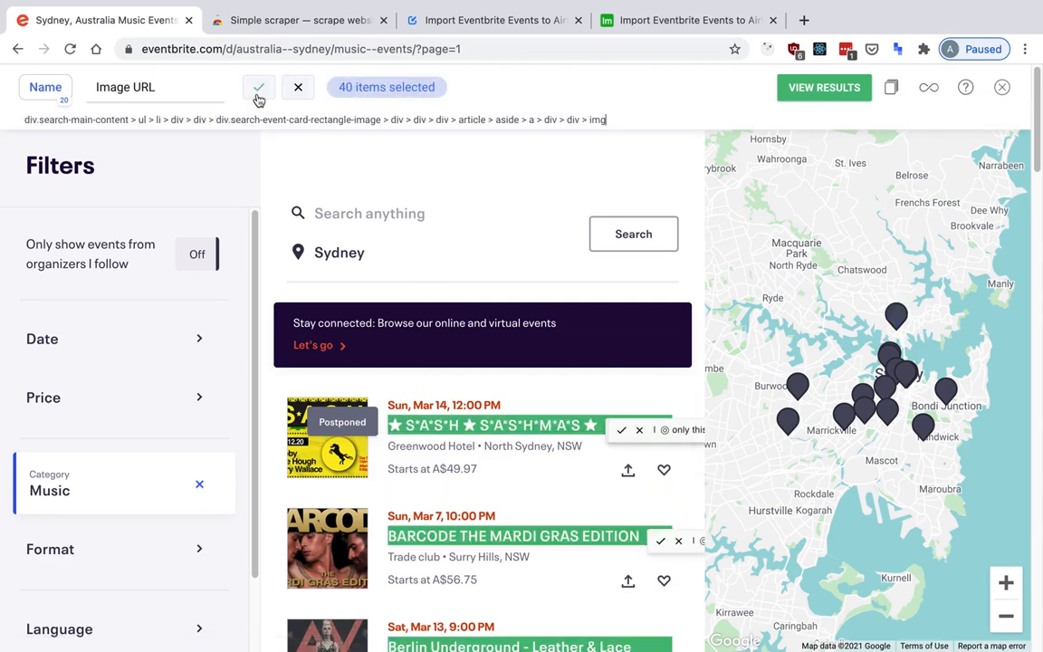
left_click(258, 89)
Copy the URL selector from the datafetcher.io guide's table and return to the Eventbrite page.
key("ctrl+Tab")
key("ctrl+Tab")
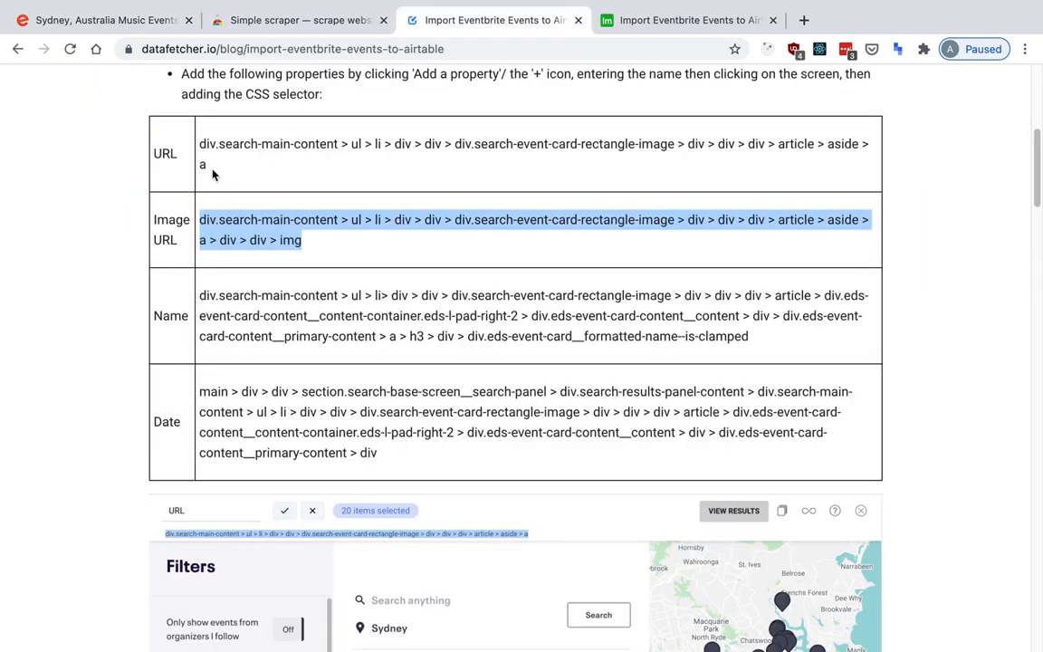
left_click(202, 143)
left_click_drag(200, 143, 208, 164)
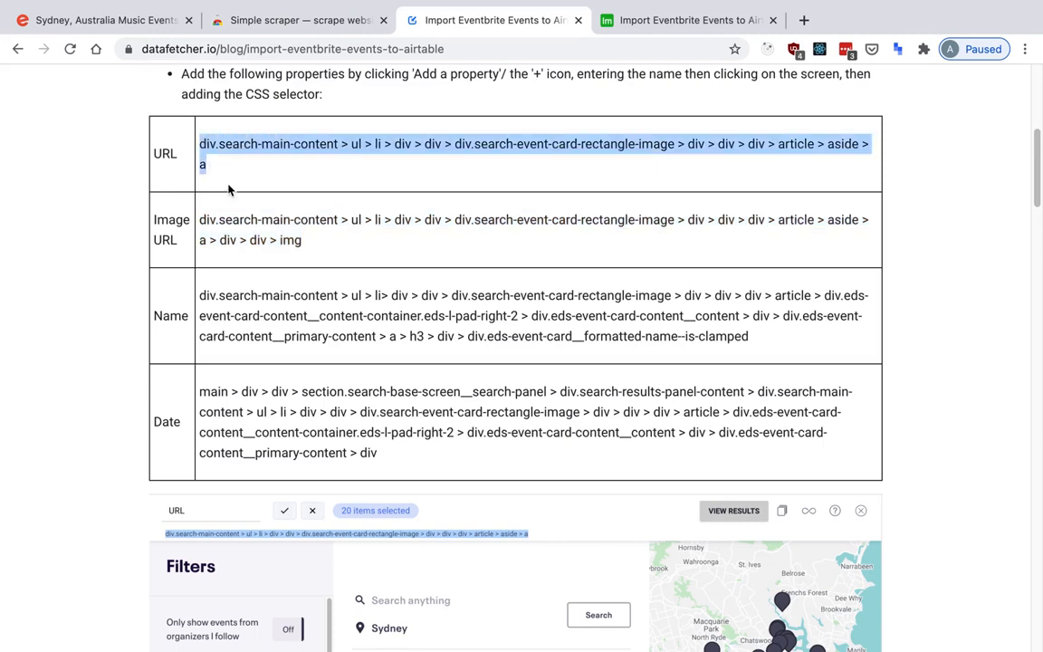
key("ctrl+shift+Tab")
key("ctrl+shift+Tab")
Add a scraping property named URL, set its selector to the copied URL selector, and save it.
left_click(185, 90)
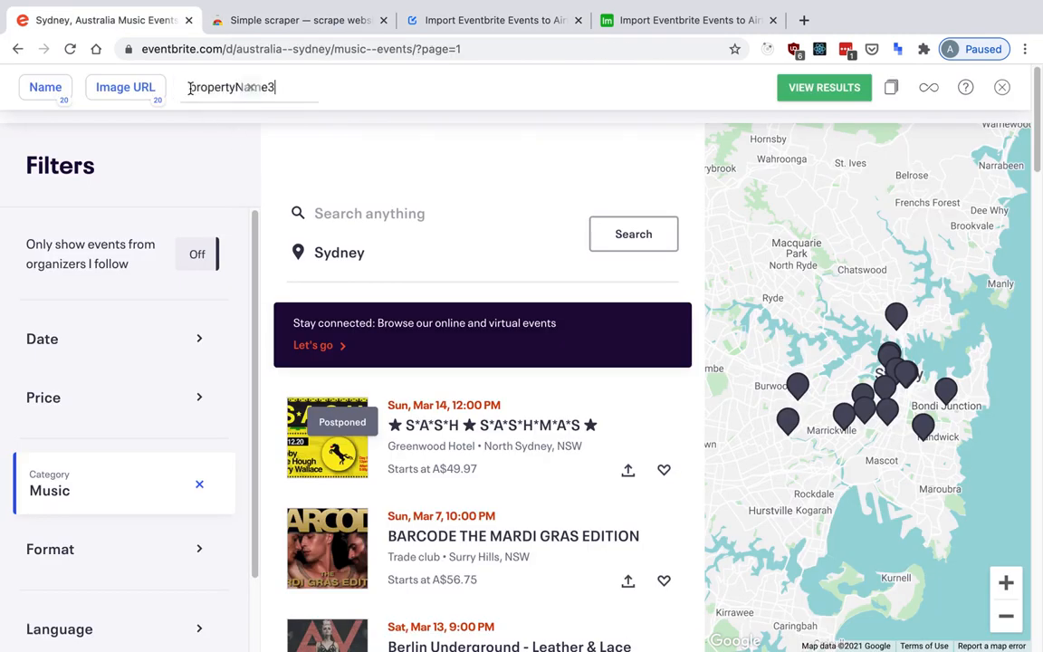
double_click(188, 87)
type("URL")
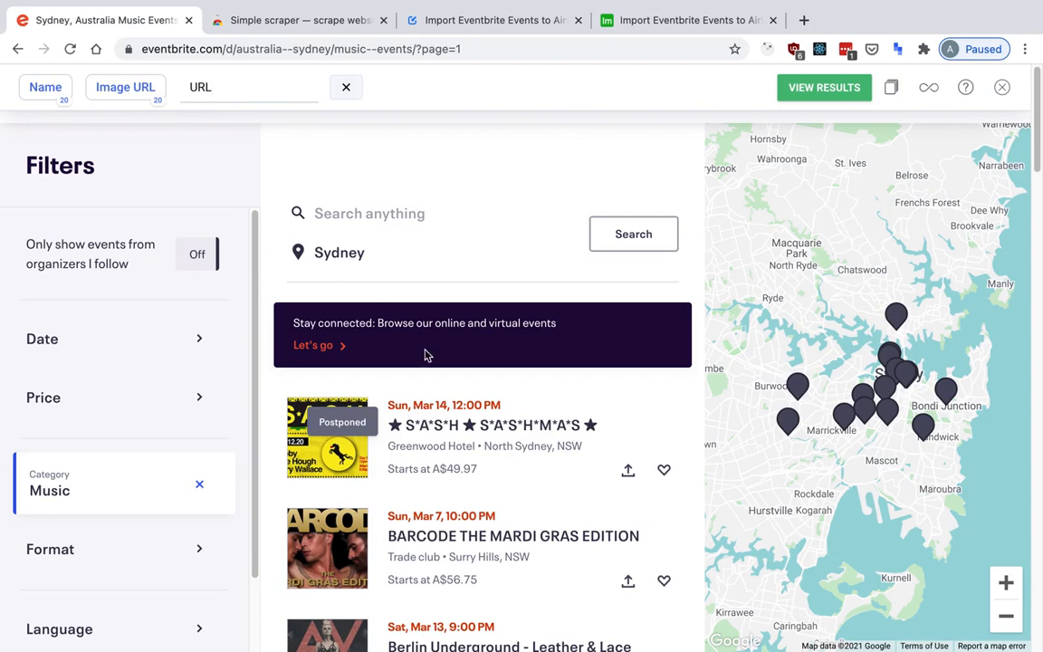
left_click(434, 405)
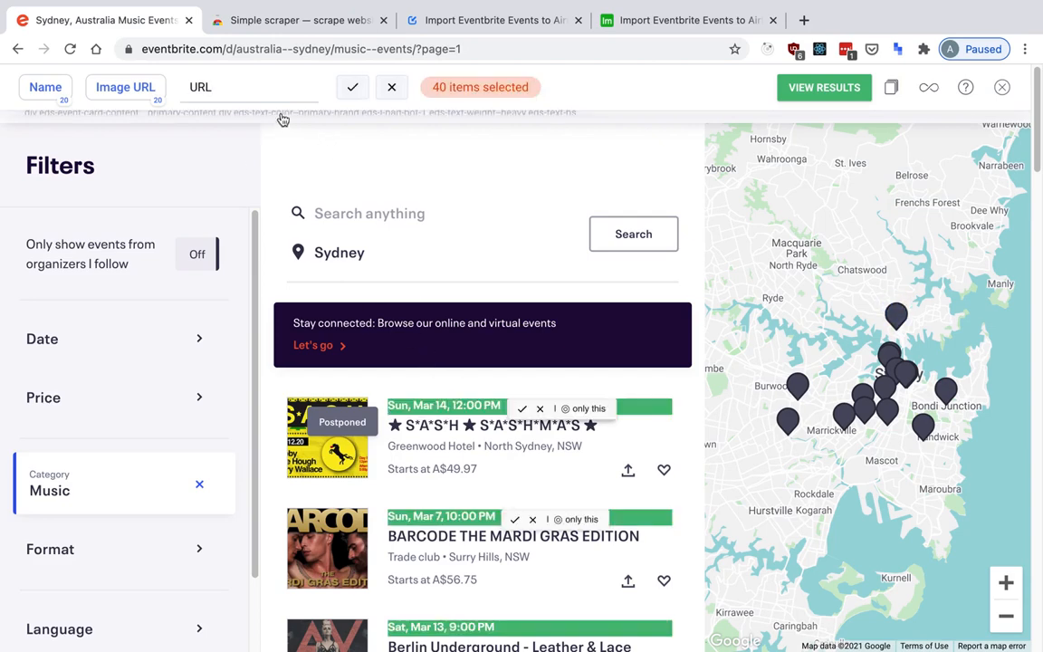
left_click(347, 89)
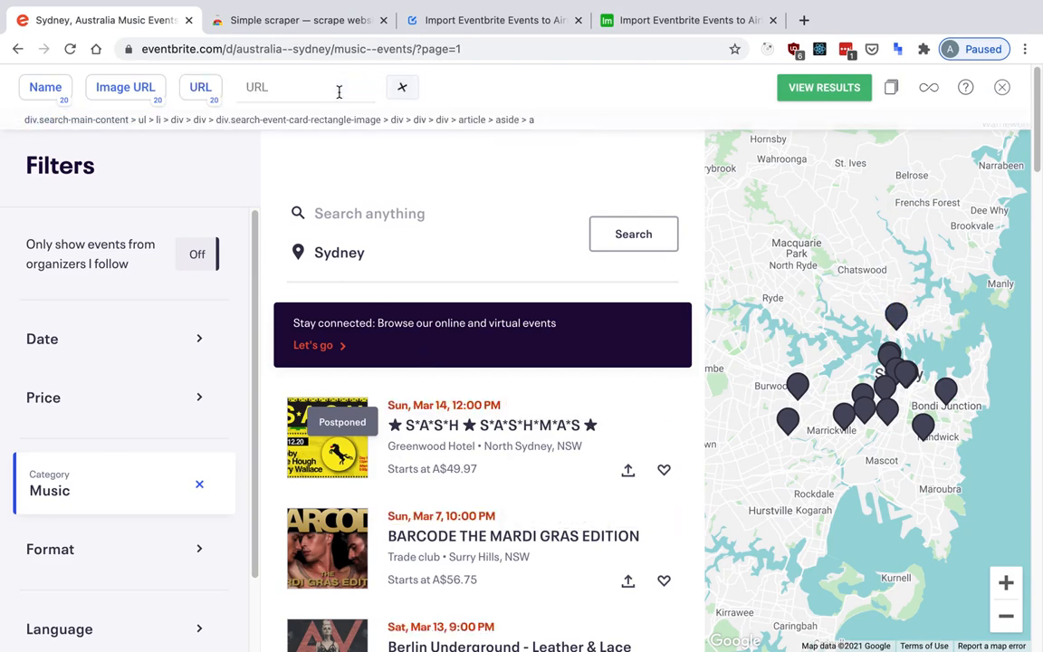
Copy the Date selector from the datafetcher.io guide's table and return to the Eventbrite page.
key("ctrl+Tab")
key("ctrl+Tab")
left_click_drag(201, 390, 421, 452)
key("ctrl+shift+Tab")
key("ctrl+shift+Tab")
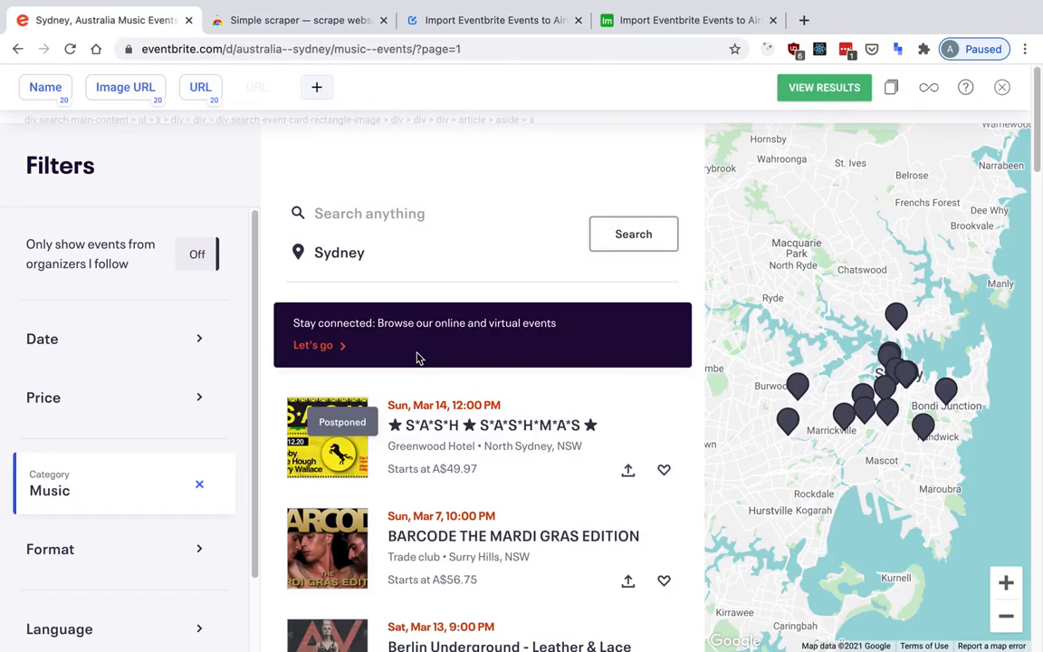
key("ctrl+shift+Tab")
key("ctrl+Tab")
Add a scraping property named Date, set its selector to the copied Date selector, and save it.
left_click(245, 87)
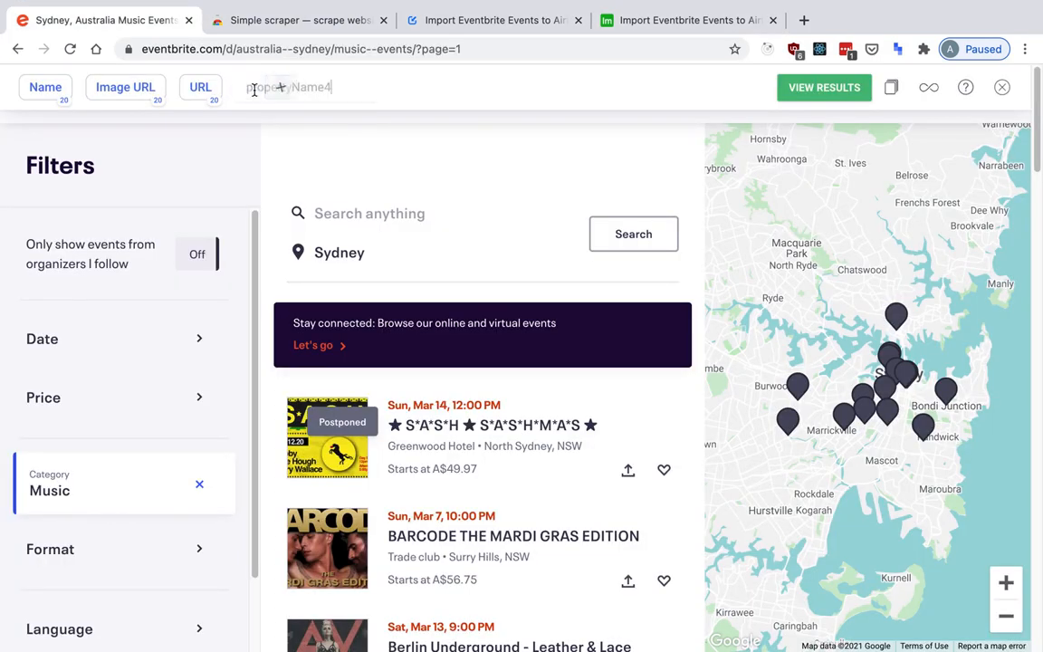
type("Date")
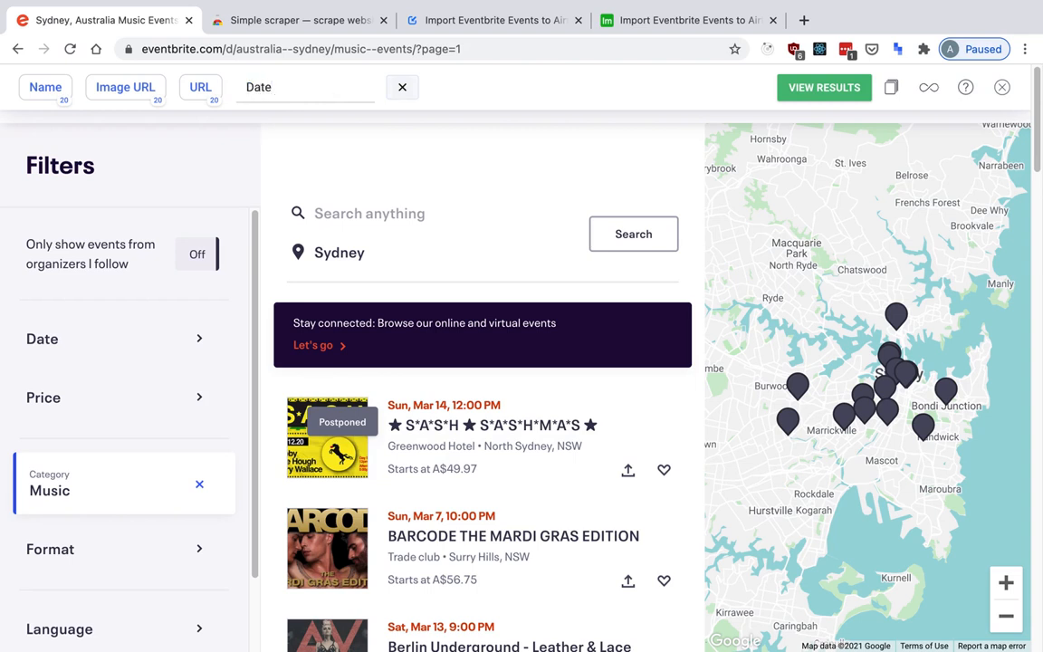
left_click(461, 408)
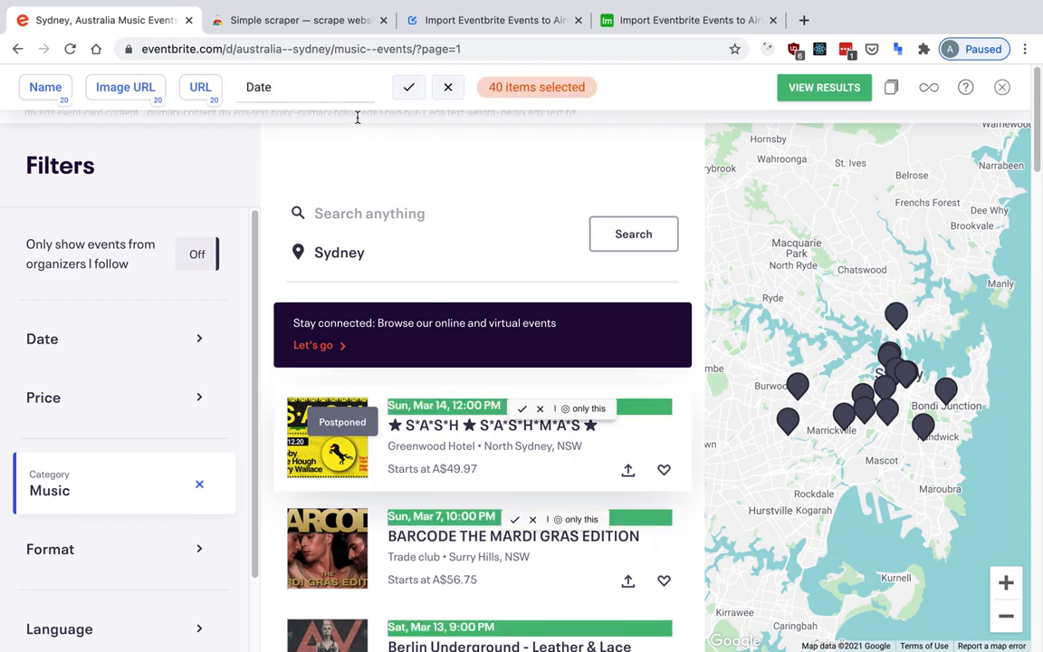
left_click(407, 89)
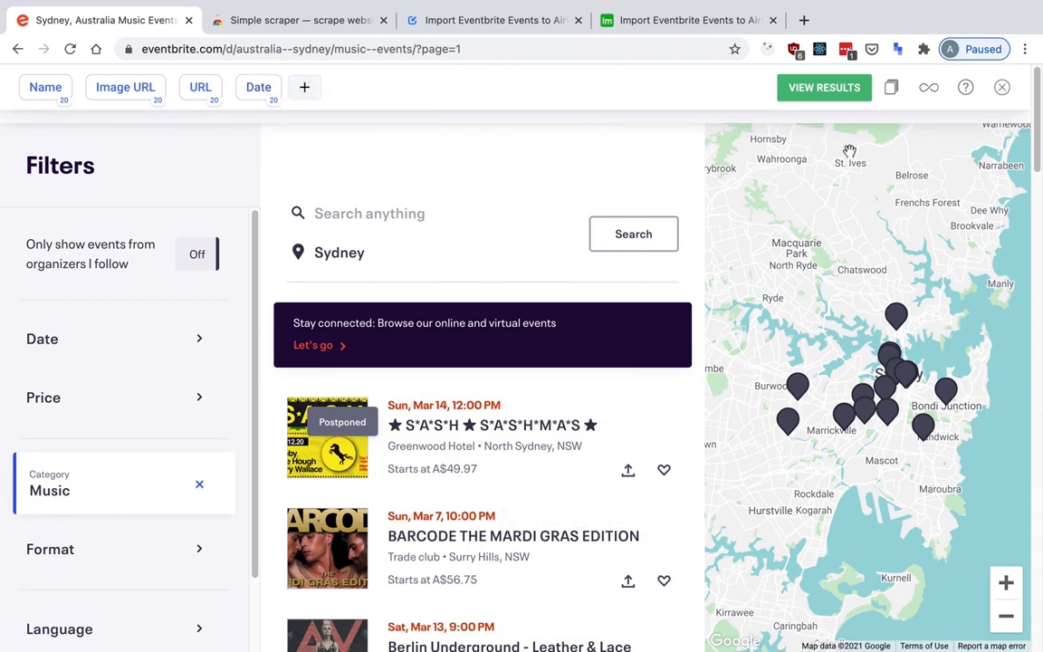
Set the next-page arrow beside "1 of 13" below the event list as the scraper's next-page element.
left_click(892, 87)
scroll(586, 249, "down", 5)
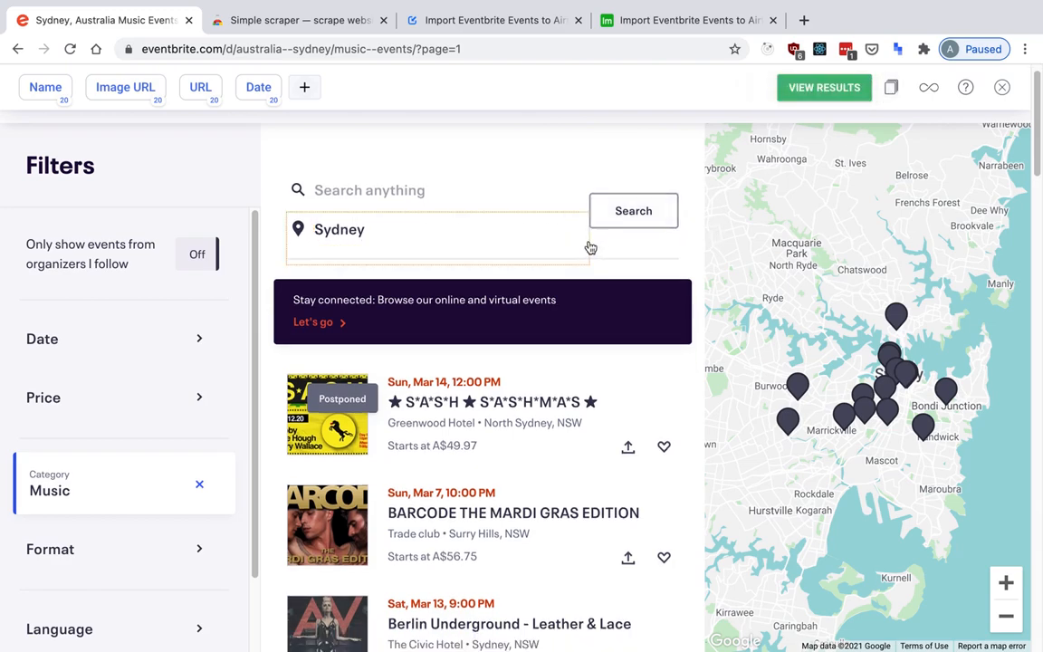
scroll(591, 245, "down", 13)
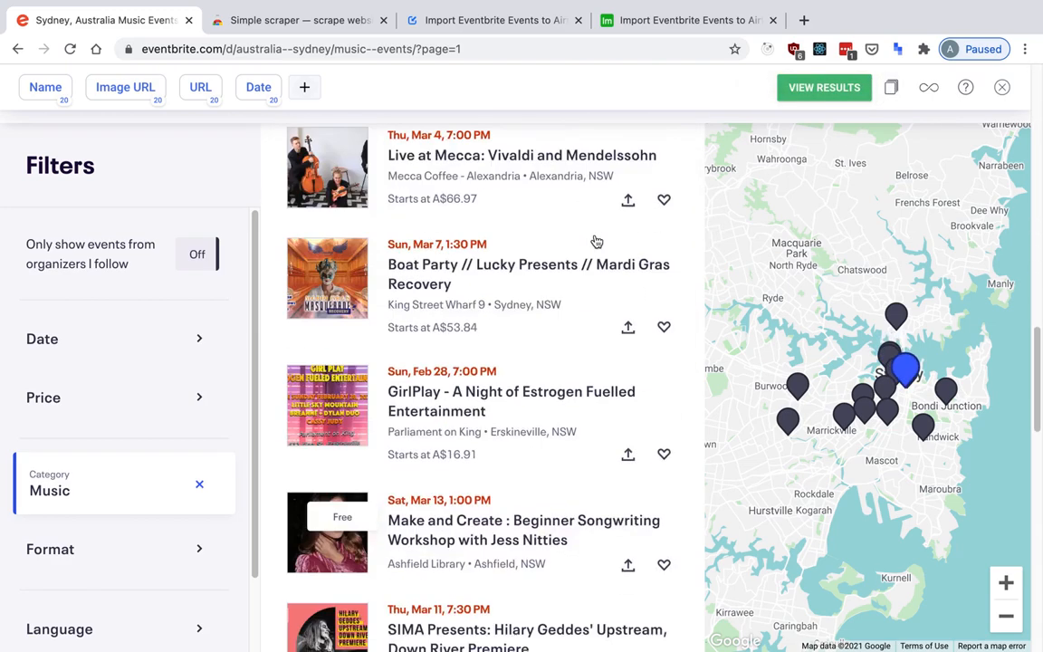
scroll(596, 240, "down", 10)
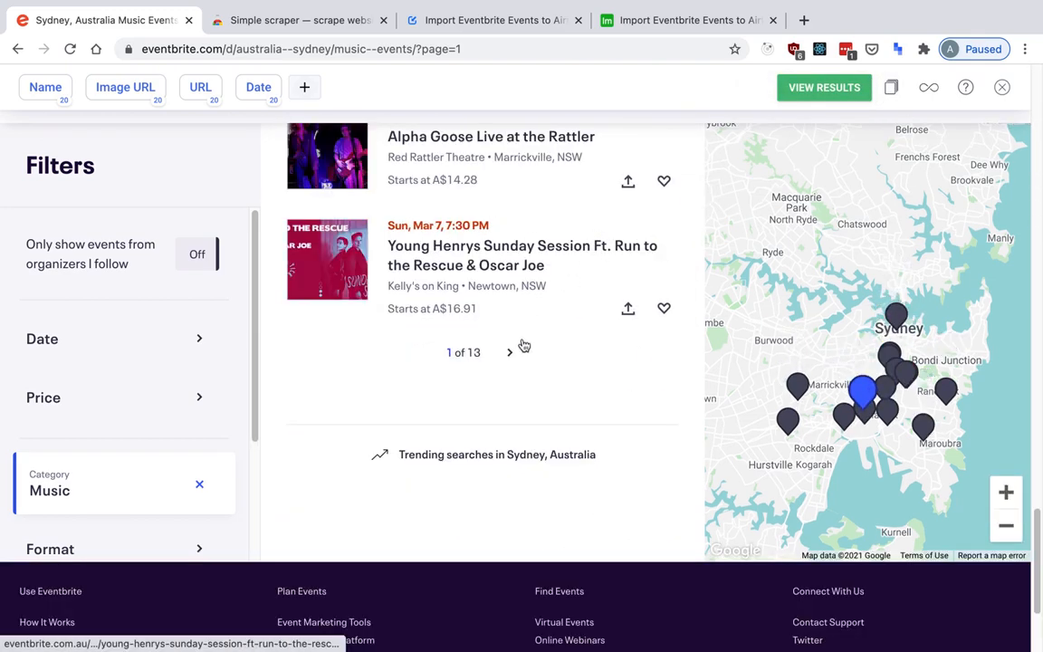
left_click(511, 355)
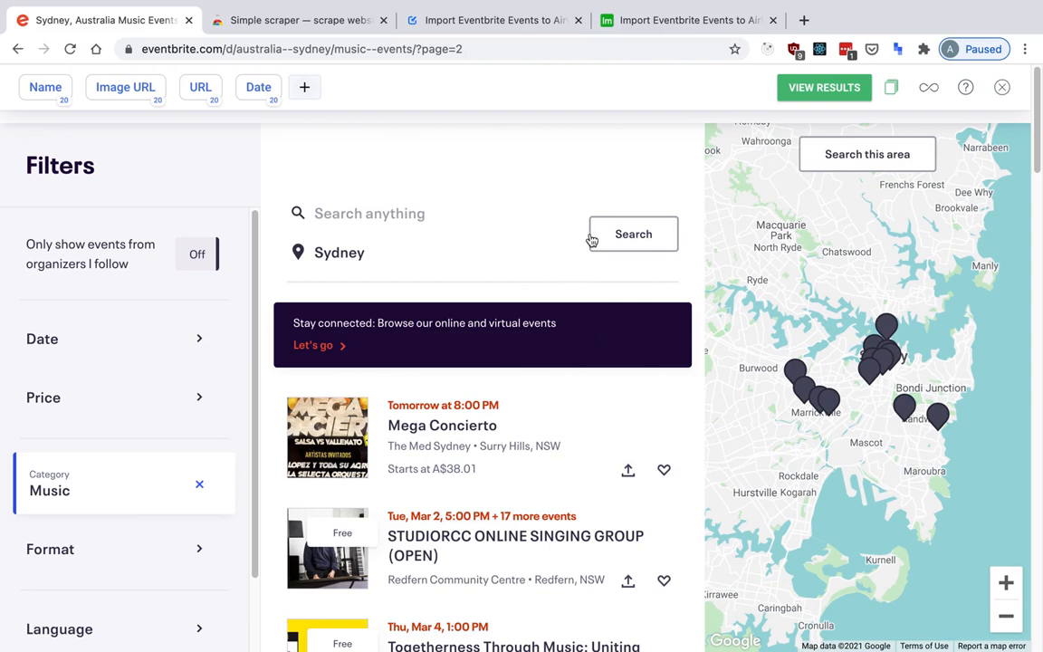
Open the scraping results, choose to save them as a recipe, and sign up with Google.
left_click(841, 98)
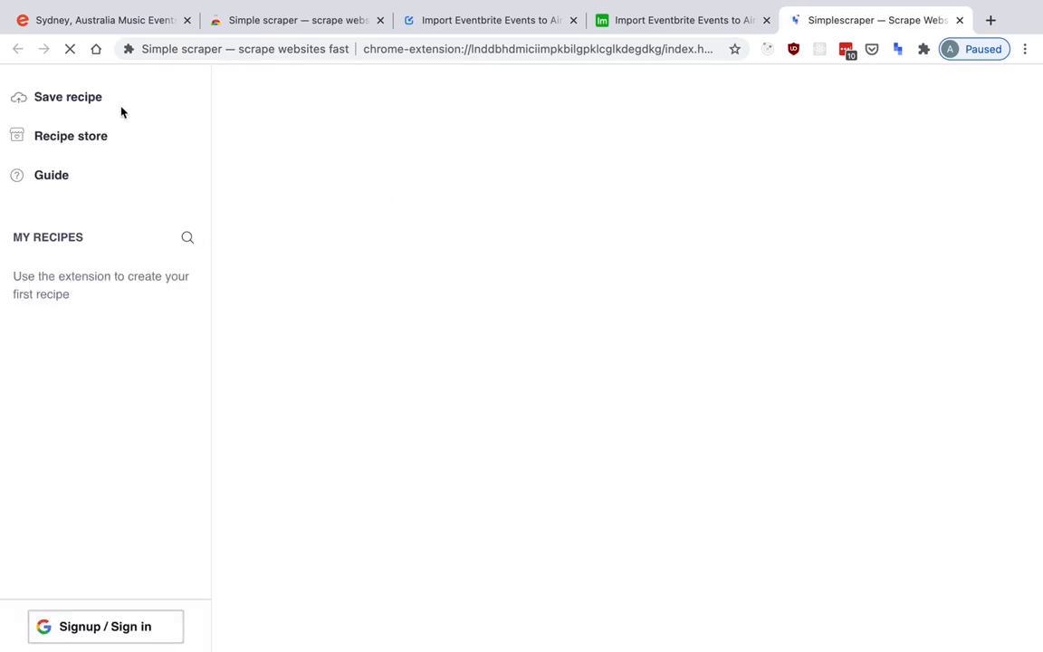
left_click(90, 101)
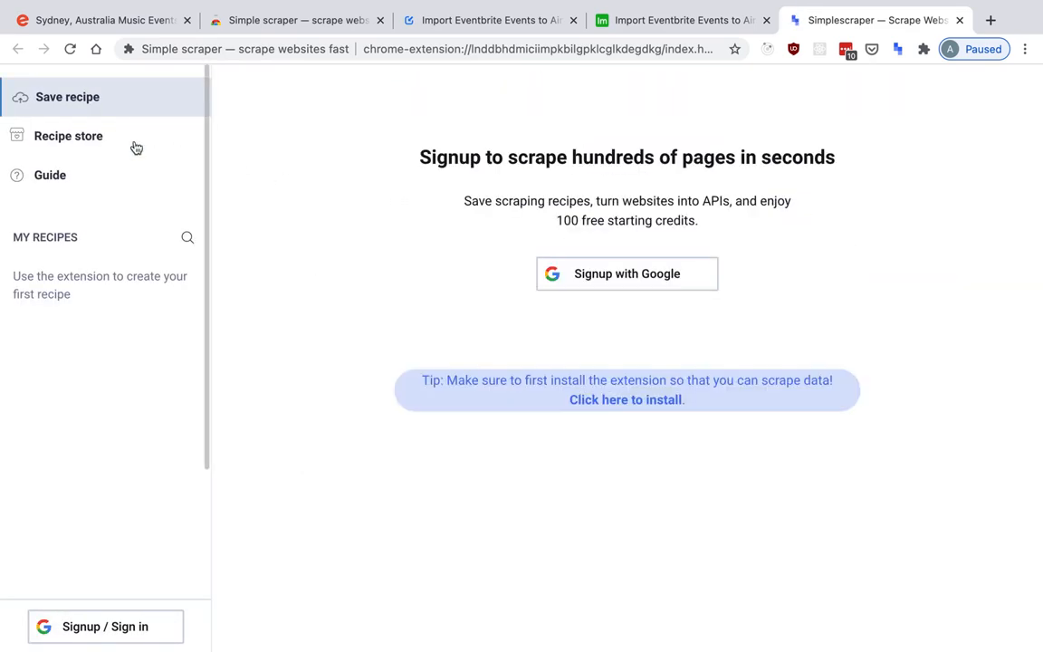
left_click(603, 275)
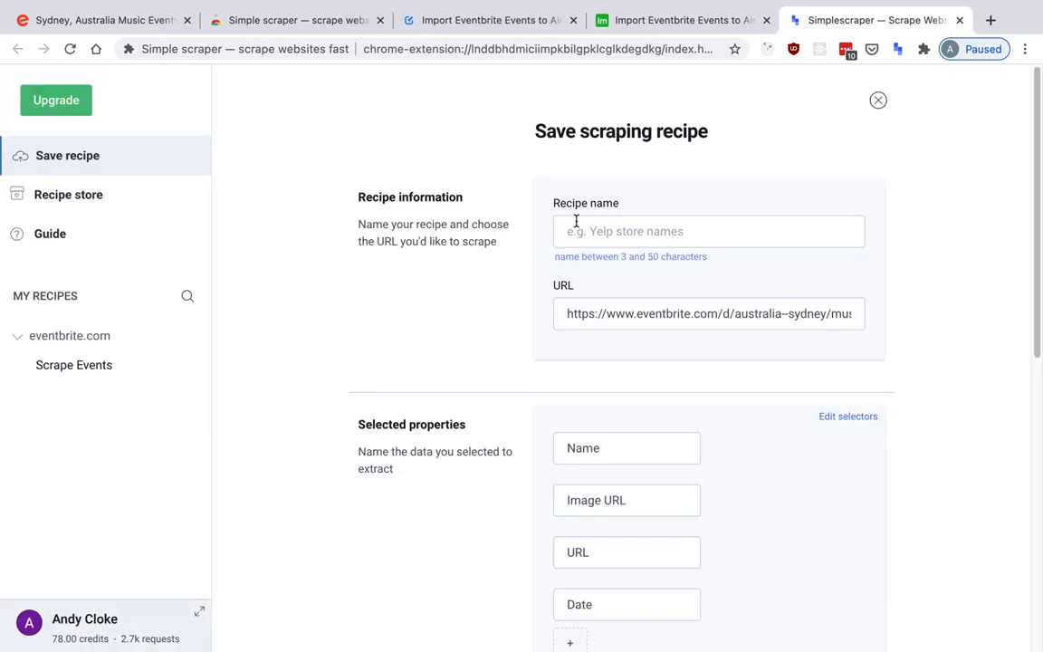
Name the scraping recipe "Scrape Eventbrite Events" and set the number of pages to scrape to 2.
type("Scr")
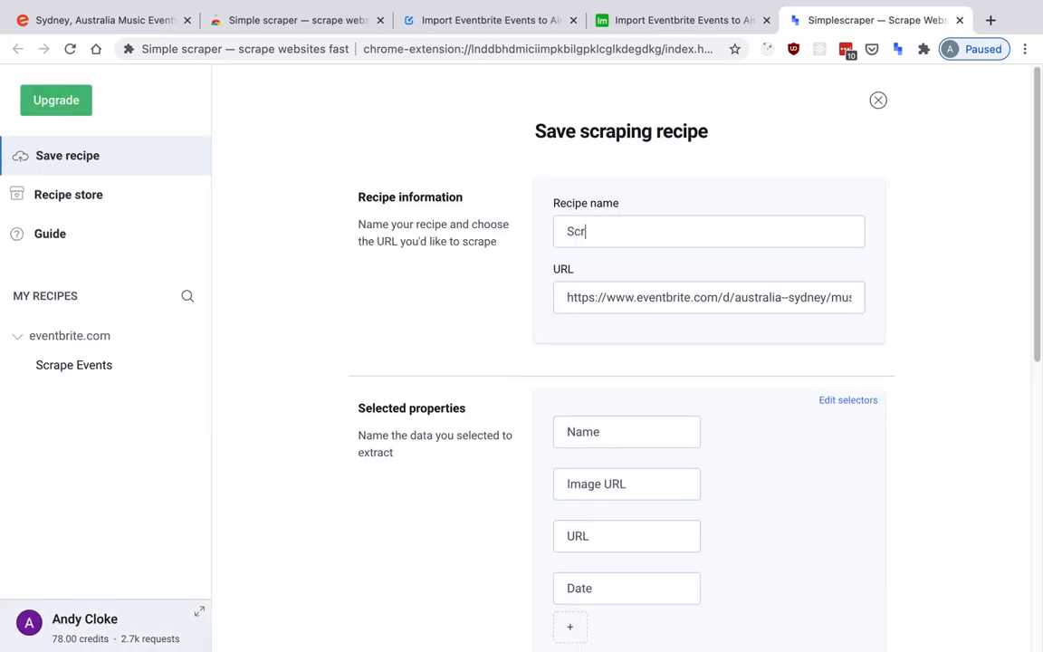
type("ape Eventbrite Events")
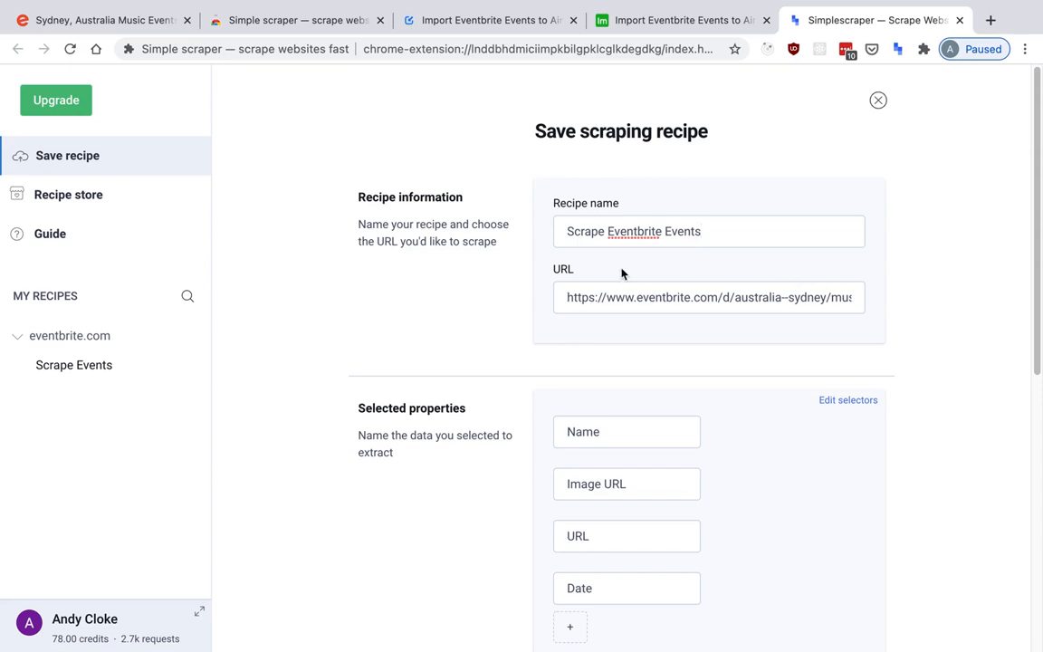
scroll(538, 262, "down", 3)
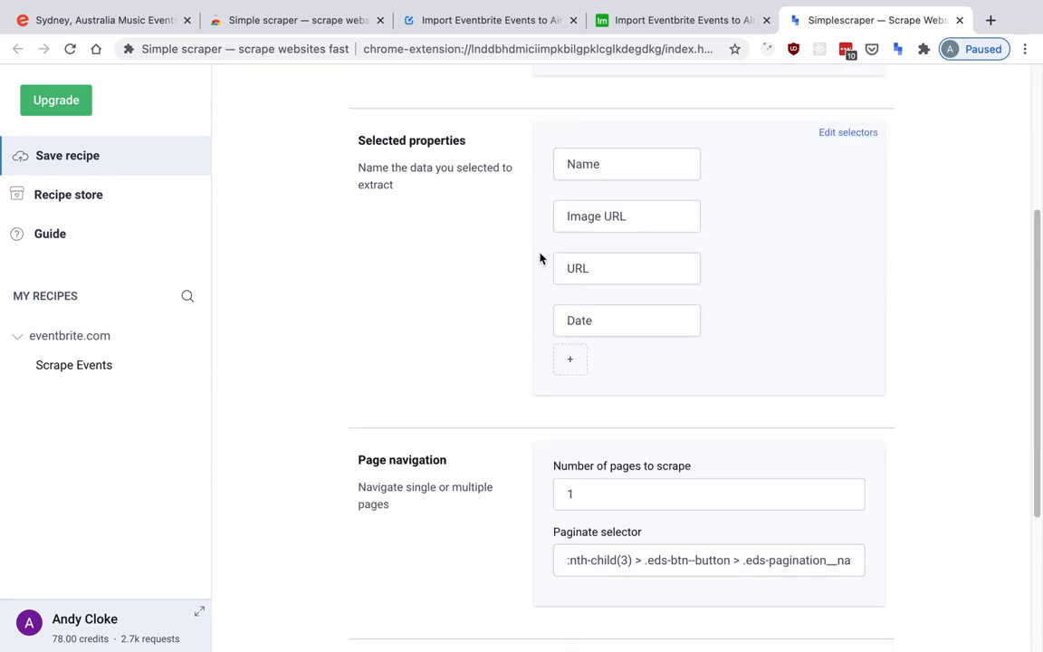
left_click(622, 489)
key("BackSpace")
type("2")
Reveal the recipe's advanced options, schedule it to run Hourly, and create the recipe.
scroll(453, 372, "down", 1)
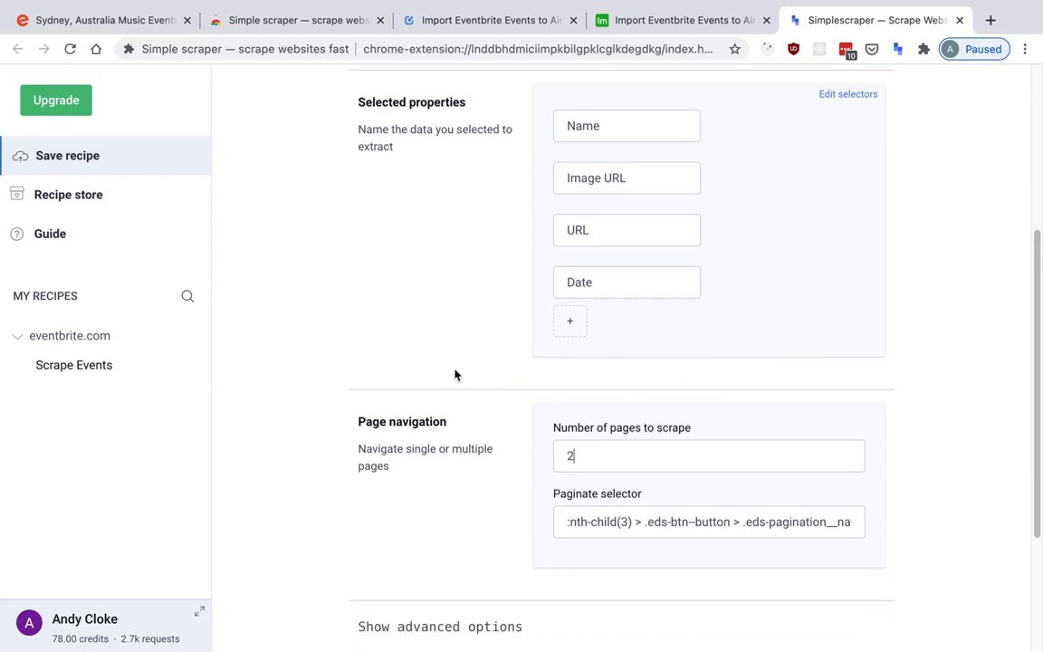
scroll(462, 425, "down", 2)
left_click(460, 467)
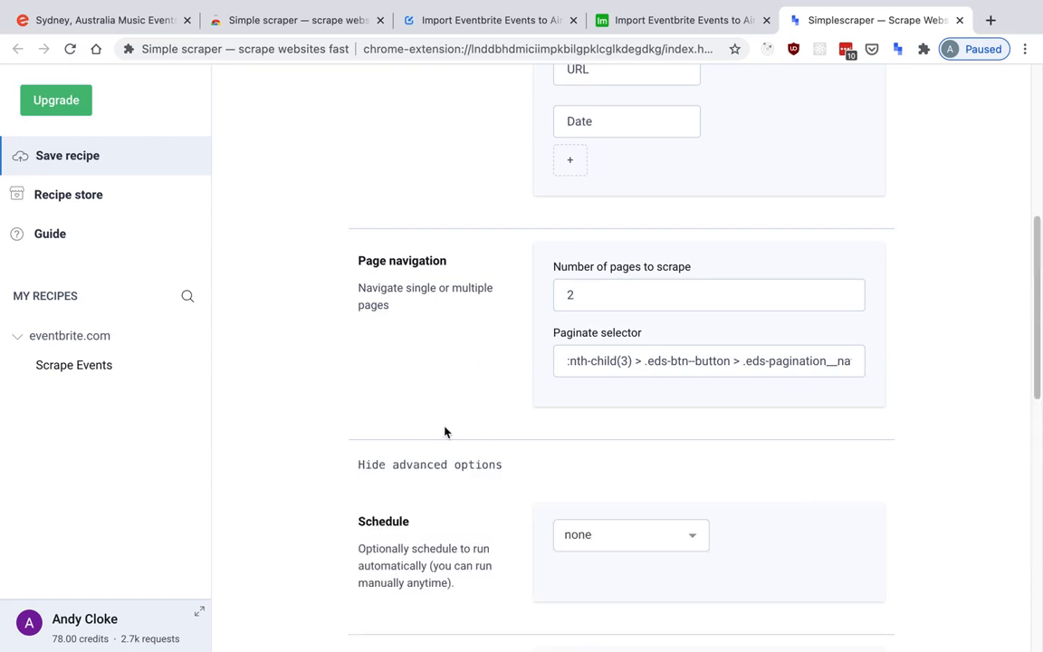
scroll(464, 379, "down", 2)
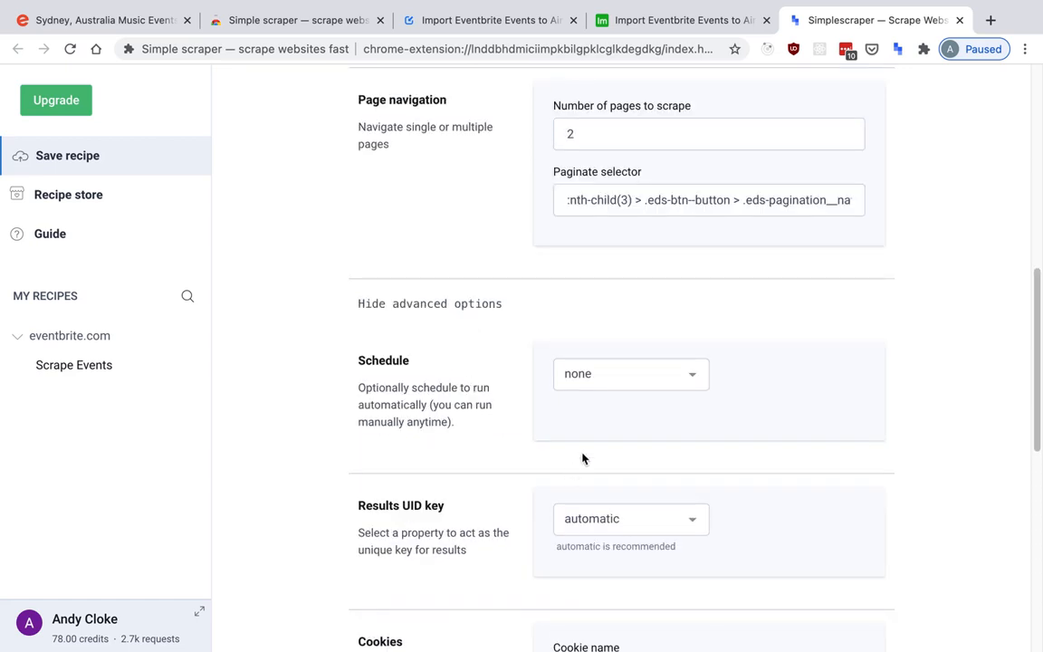
left_click(600, 372)
left_click(637, 472)
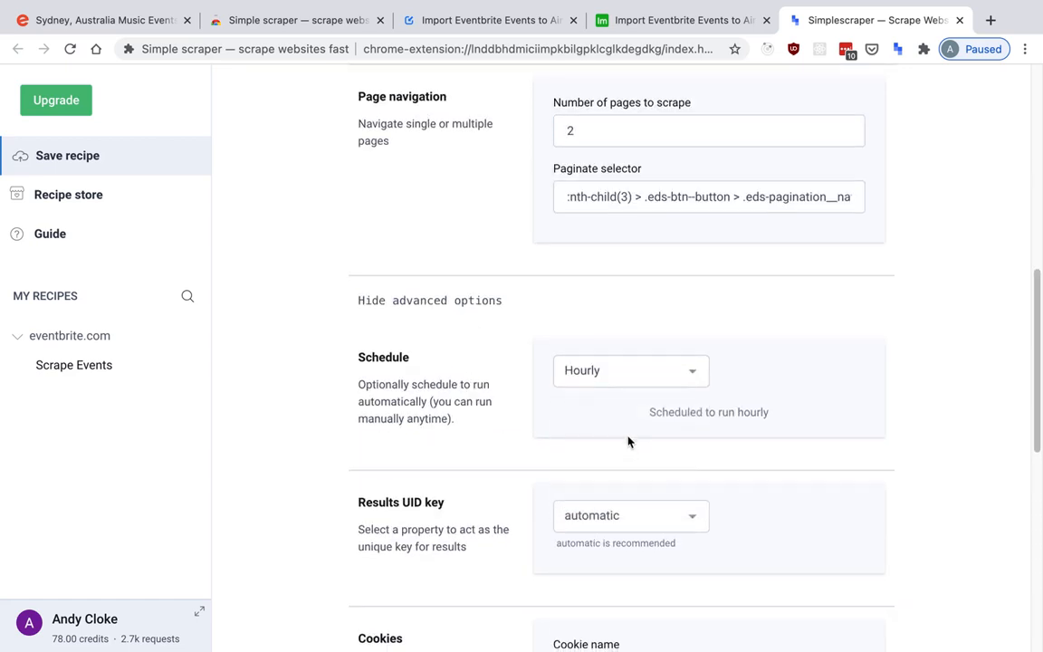
scroll(631, 452, "down", 5)
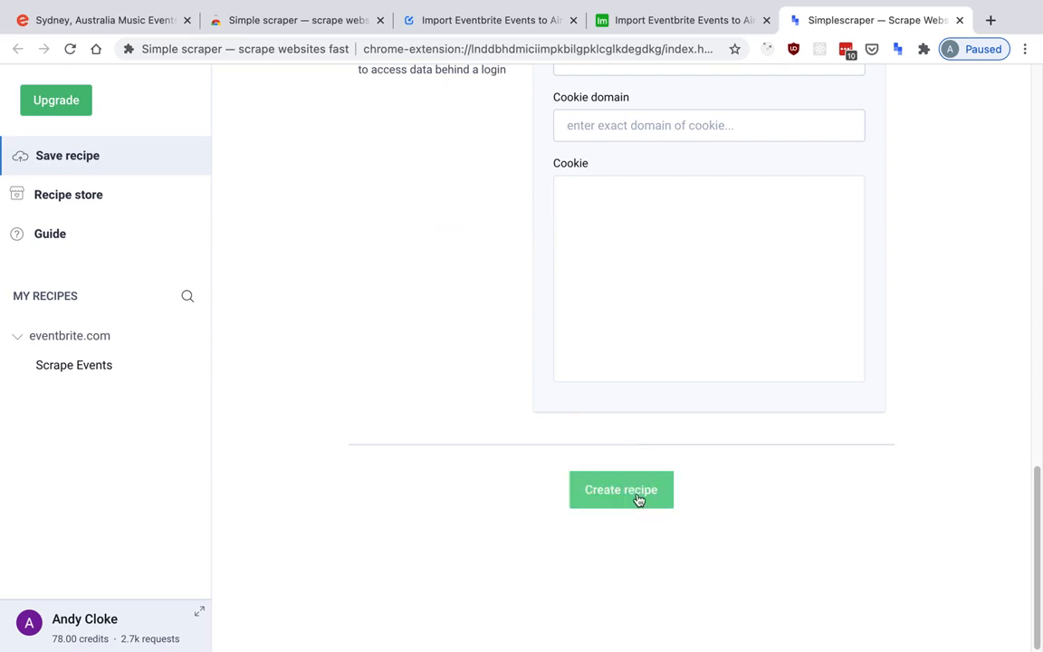
left_click(621, 490)
scroll(566, 454, "up", 10)
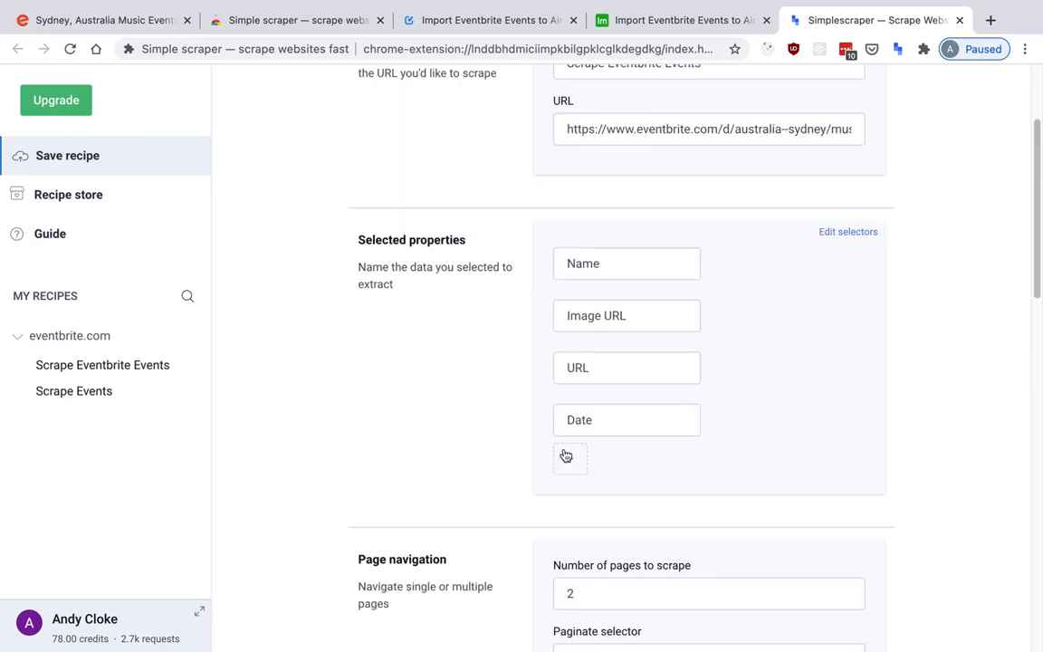
scroll(566, 455, "up", 2)
scroll(563, 448, "down", 9)
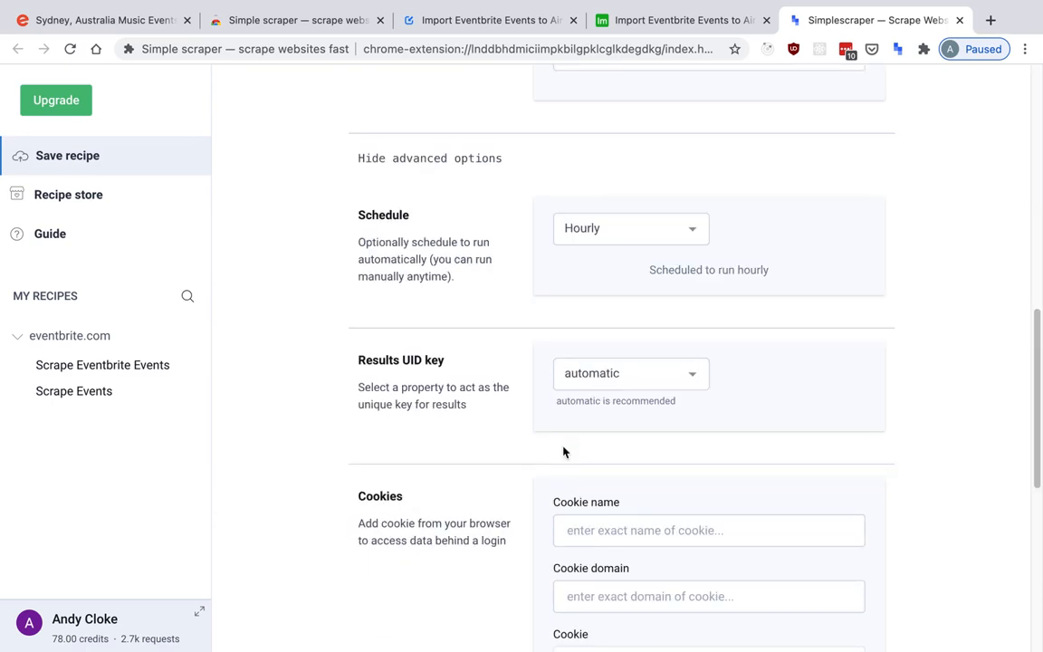
Run the saved Scrape Eventbrite Events recipe, check the extracted rows, and open its API details.
left_click(127, 376)
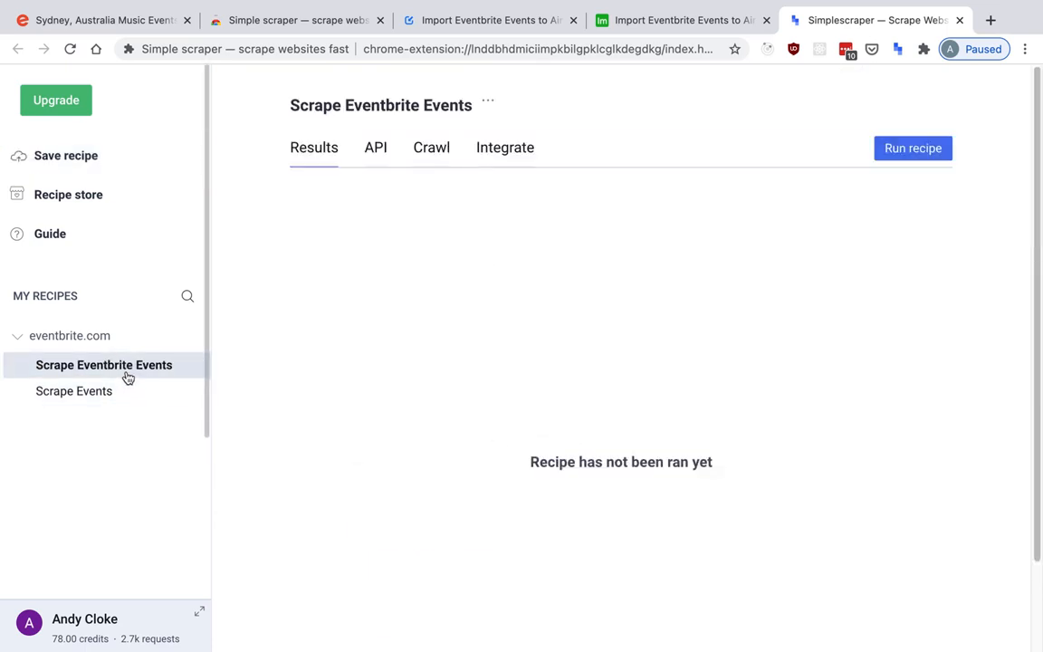
left_click(925, 159)
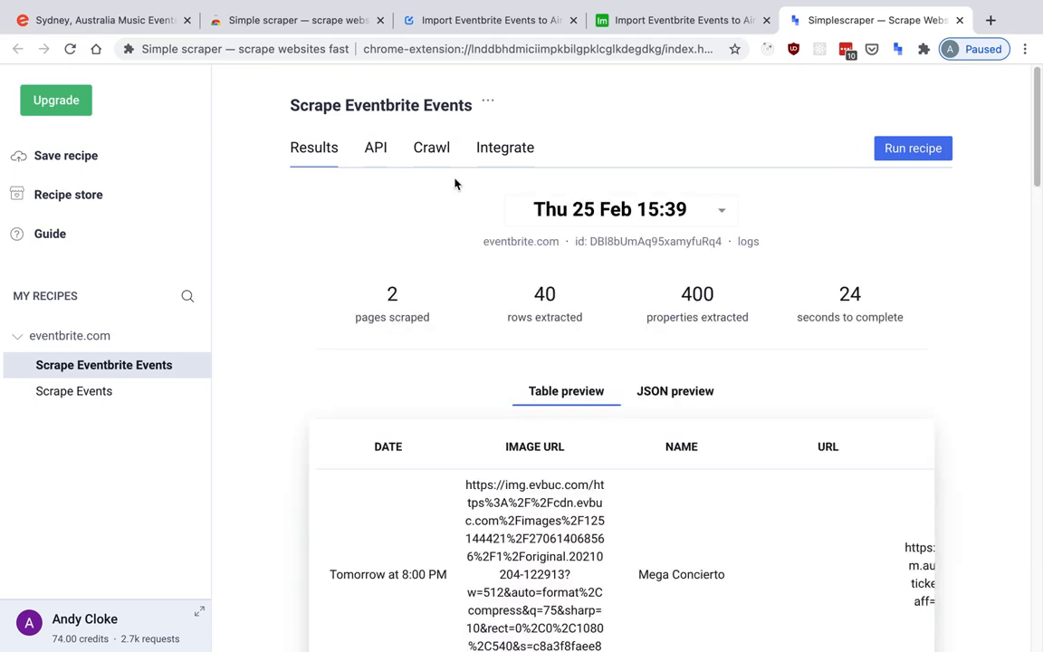
scroll(454, 181, "down", 3)
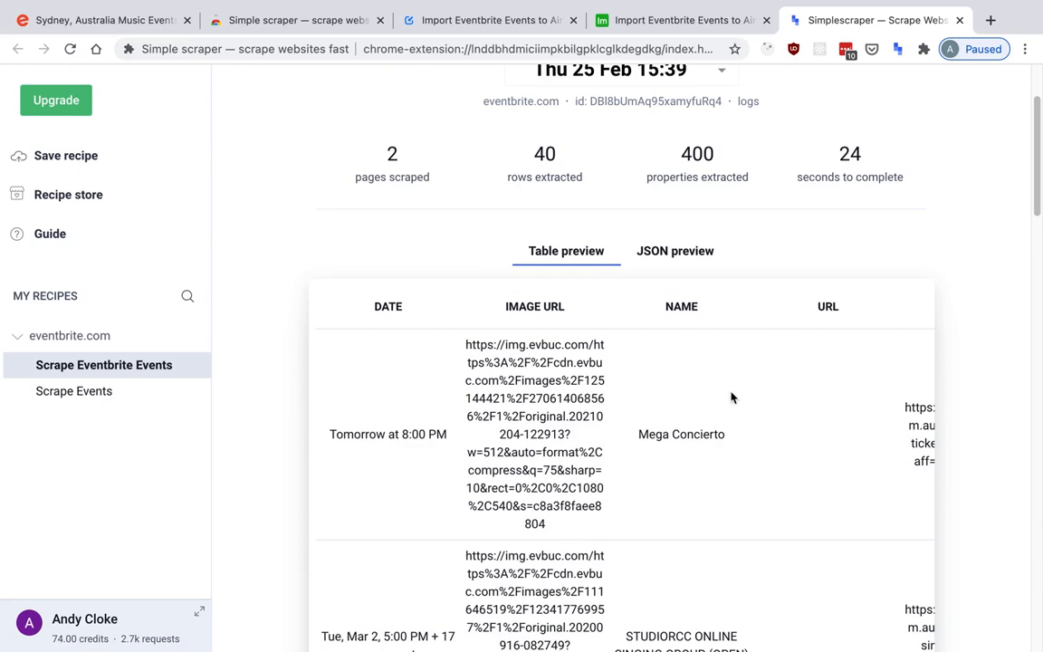
scroll(594, 408, "up", 3)
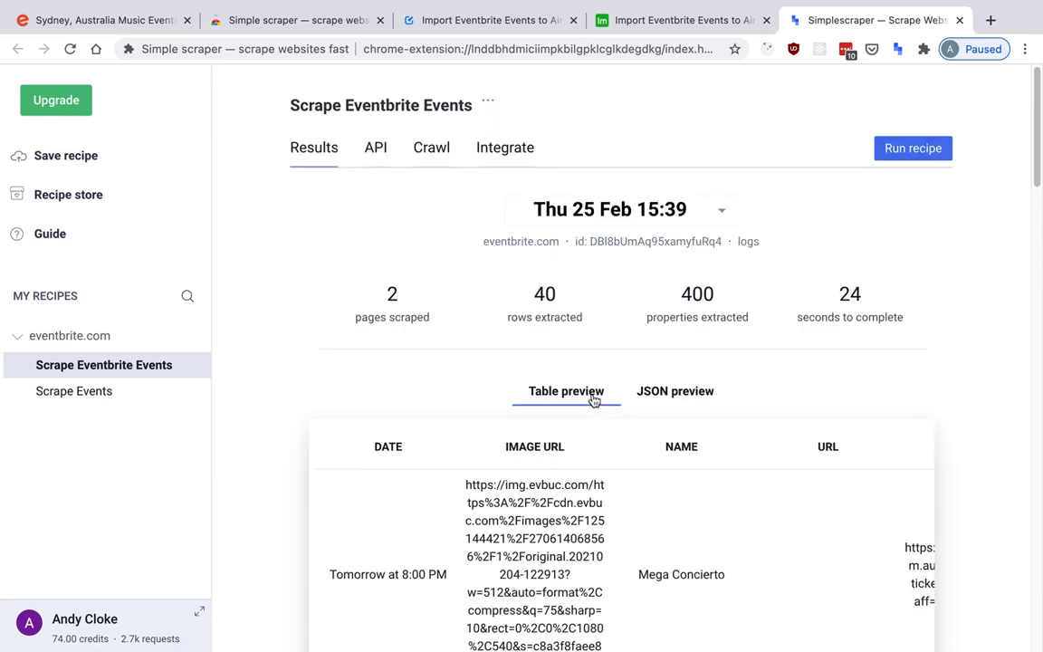
left_click(383, 156)
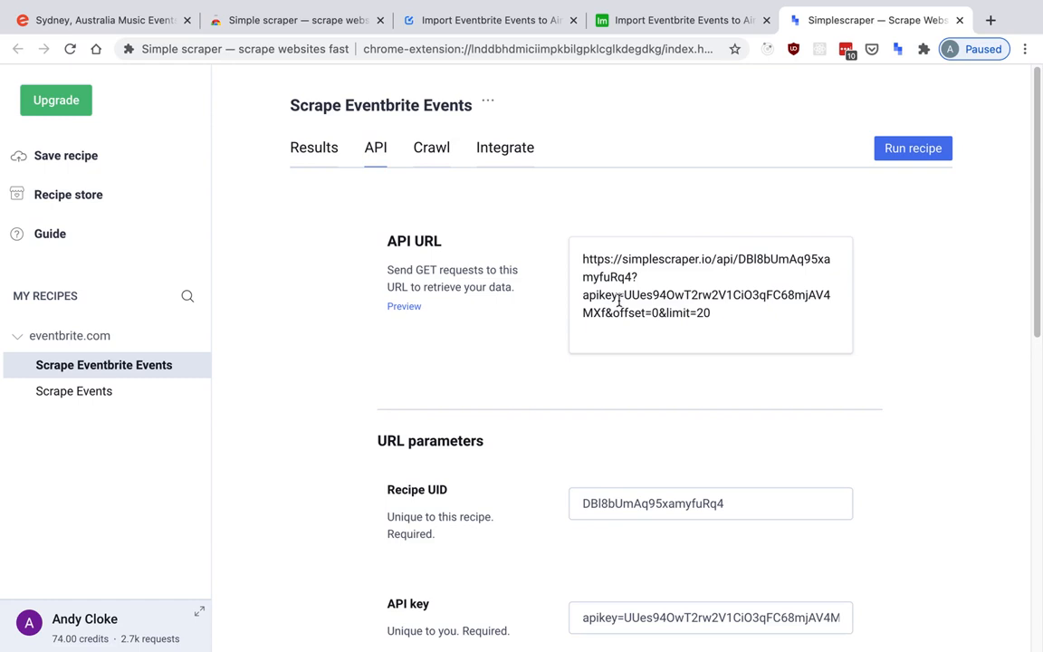
Switch to the Import Eventbrite Events to Airtable base and install the Data Fetcher app from the marketplace.
key("ctrl+shift+Tab")
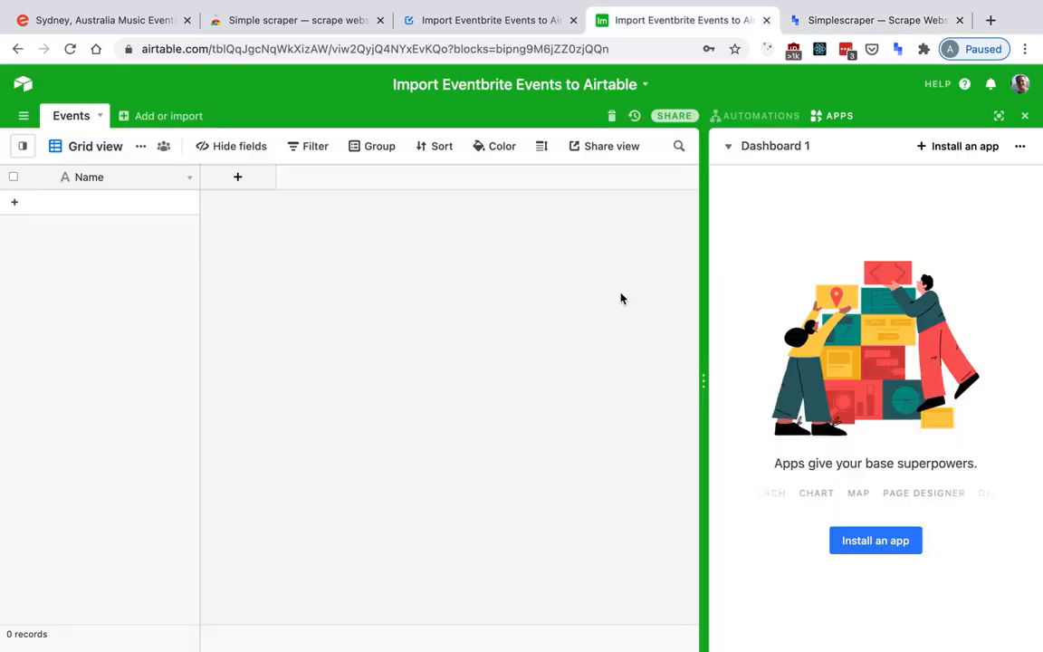
left_click(860, 542)
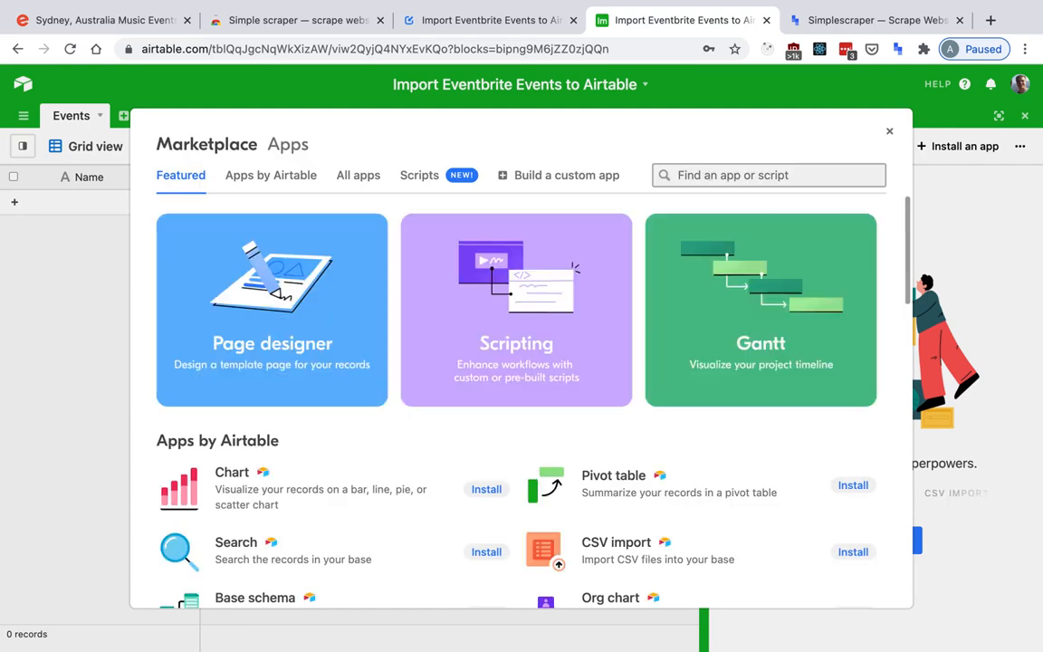
type("data")
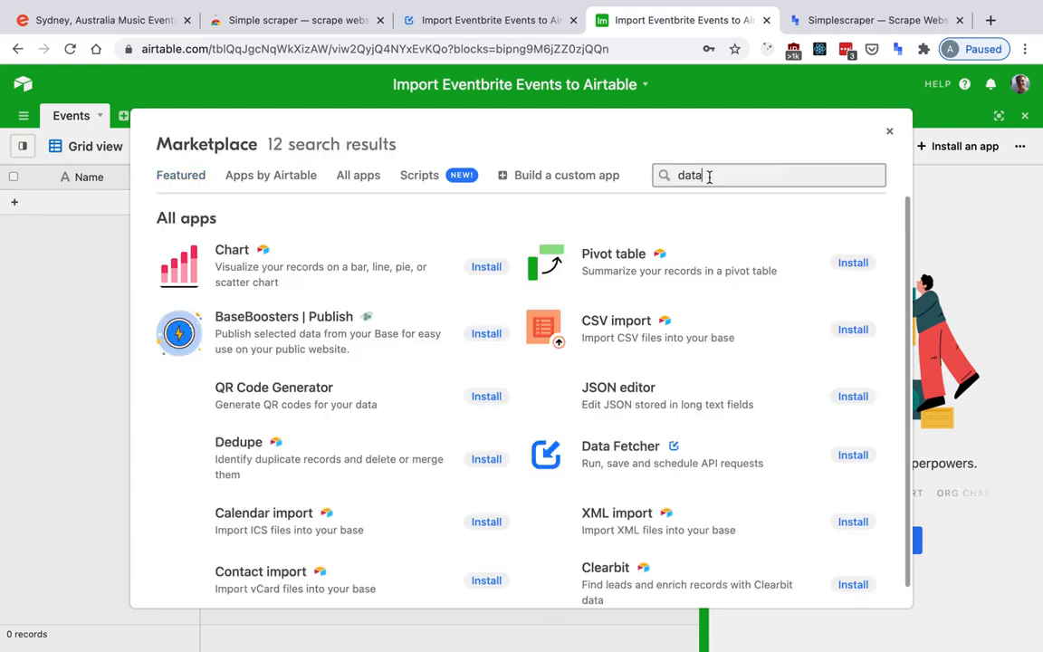
type(" f")
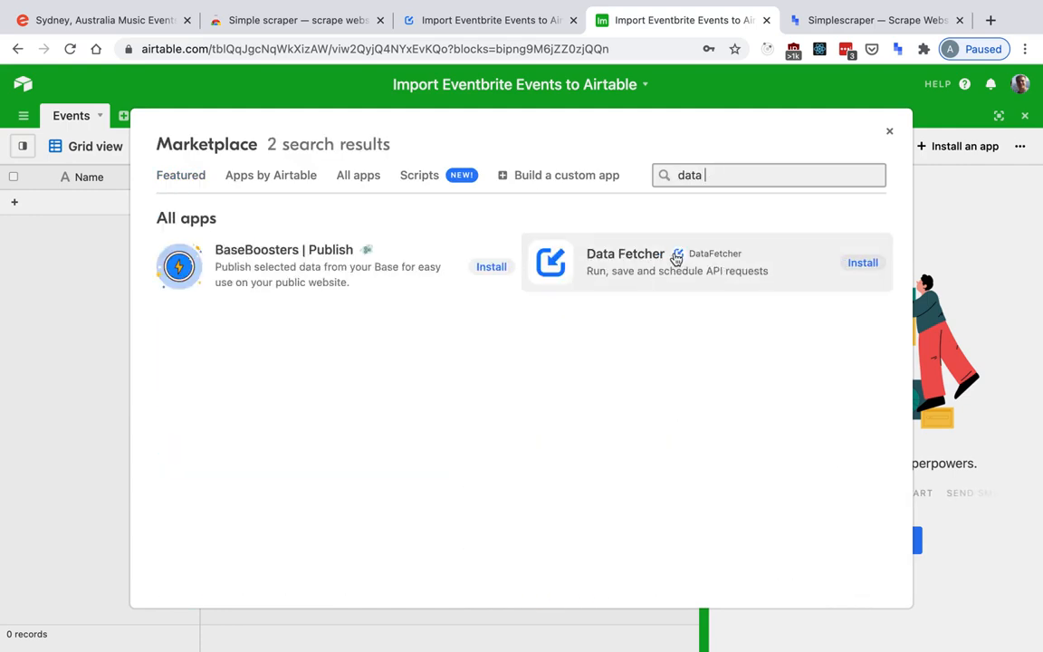
left_click(853, 264)
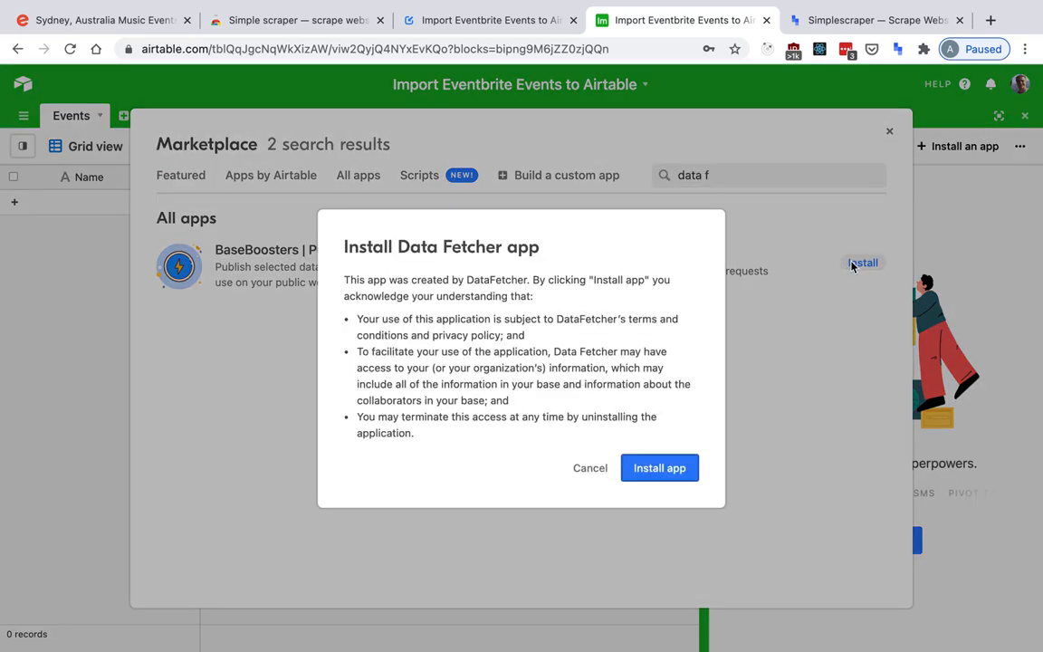
left_click(677, 473)
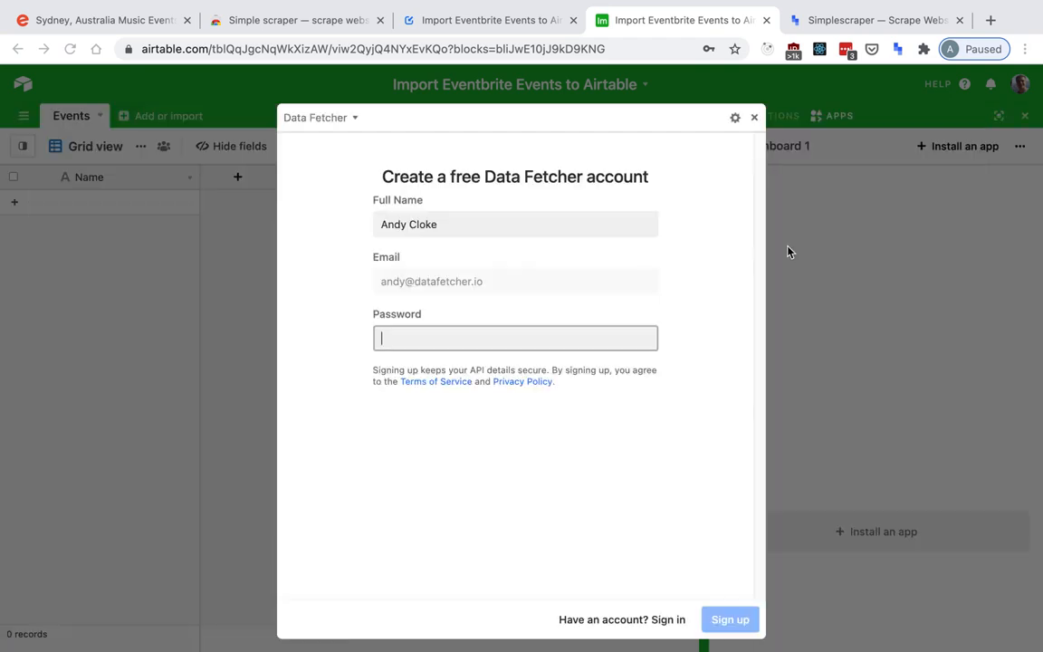
Sign in to the existing Data Fetcher account with its password, decline saving it, and make the second listed account active.
left_click(632, 621)
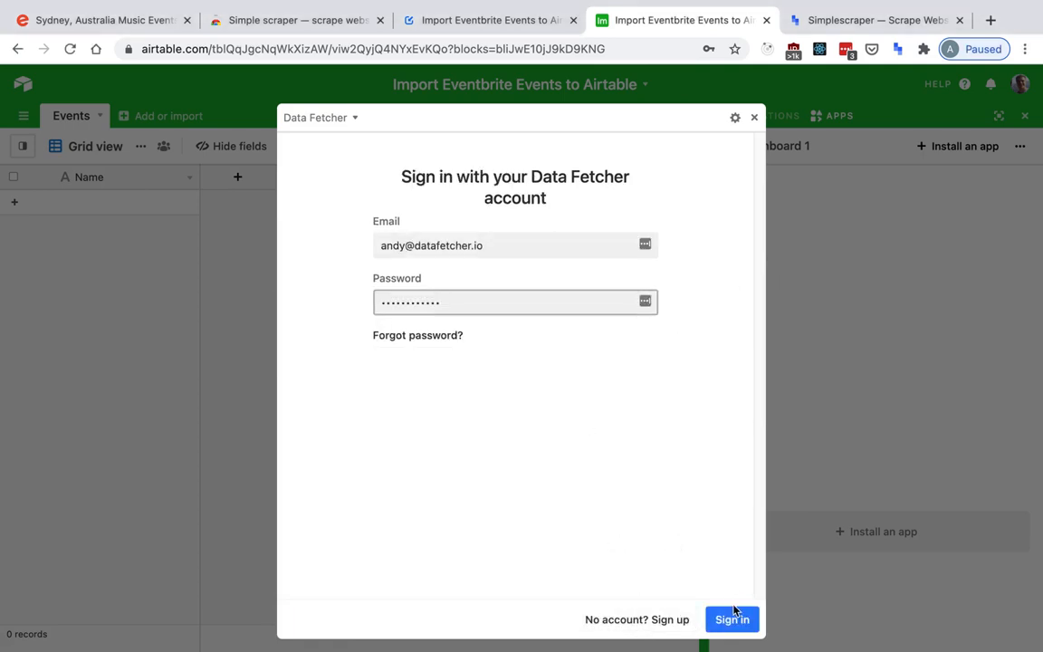
left_click(733, 618)
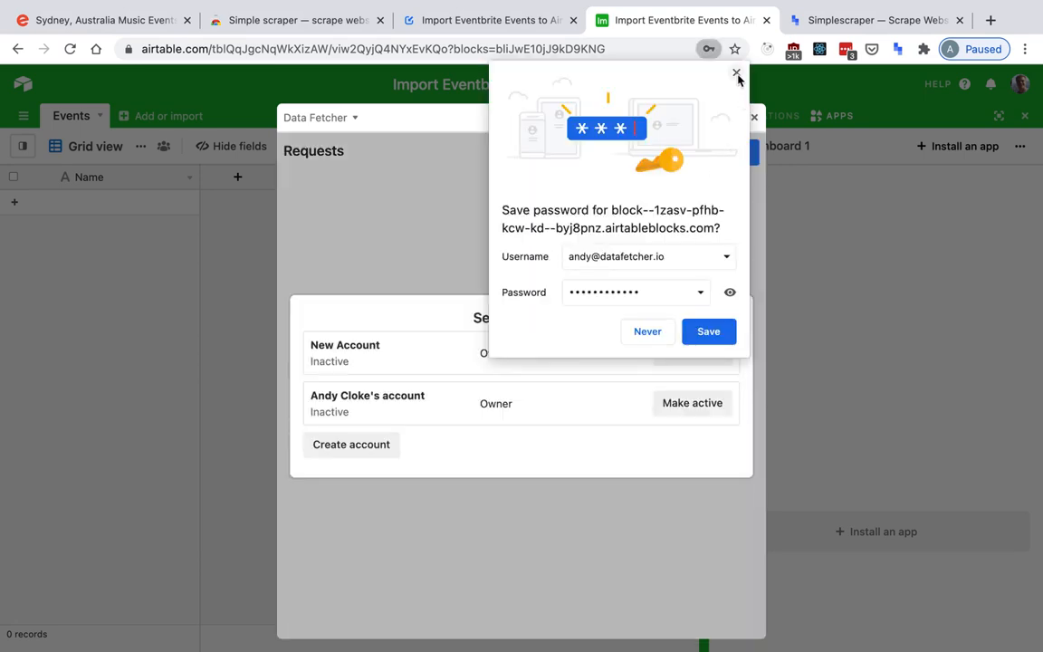
left_click(736, 73)
left_click(688, 407)
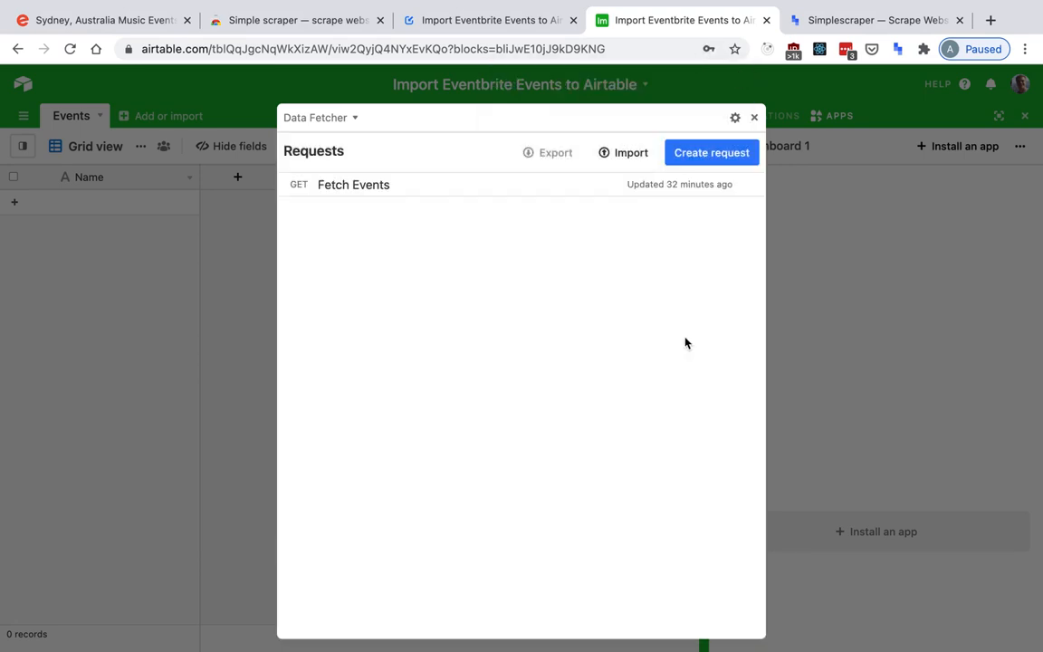
Create a Data Fetcher request named "Fetch Events".
left_click(700, 156)
triple_click(533, 193)
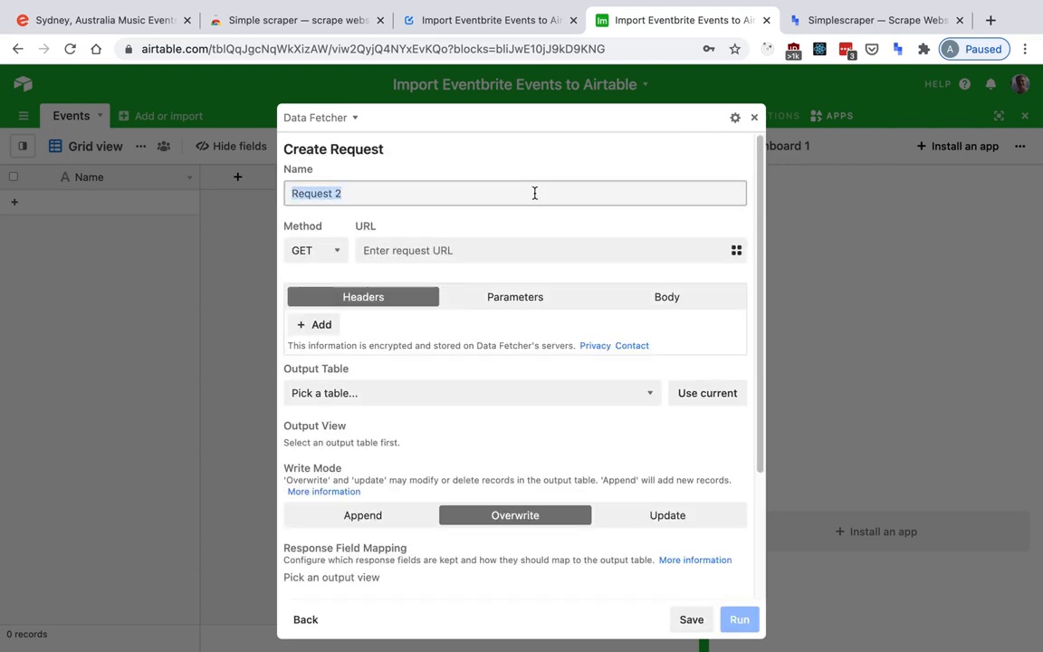
type("Fetch Event")
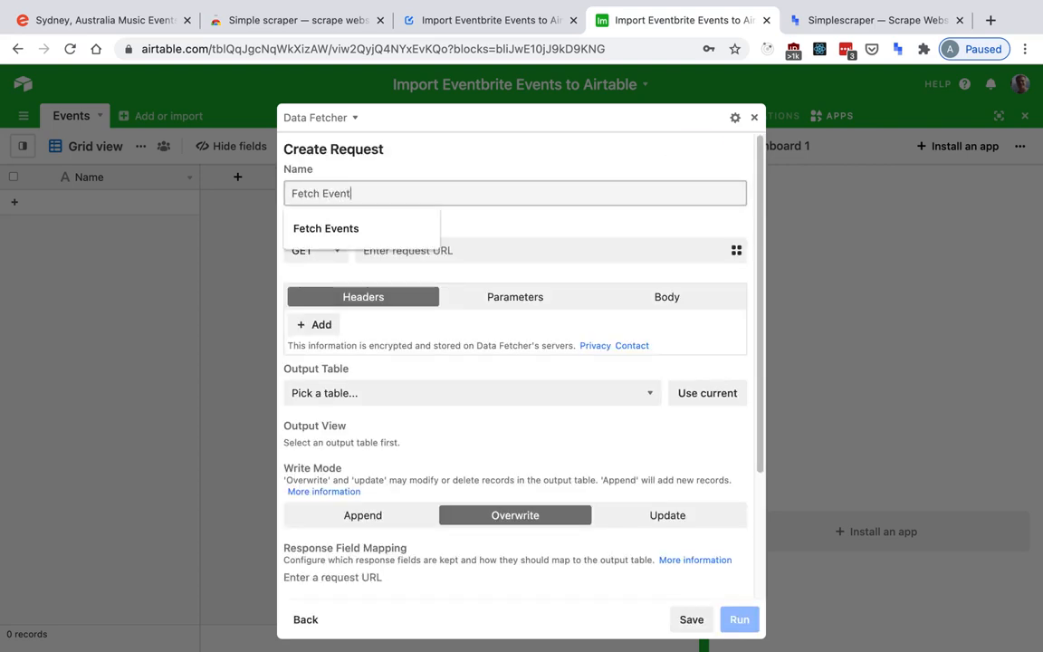
type("s")
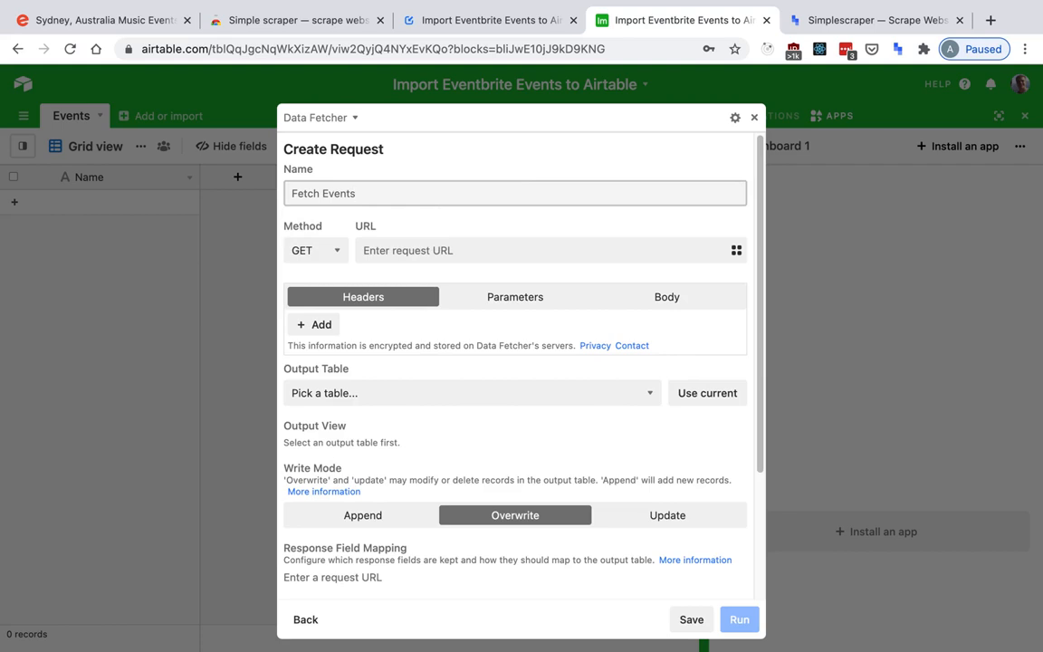
Copy the Simplescraper recipe's API URL, including its API key, and paste it as the request URL in Airtable.
key("ctrl+Tab")
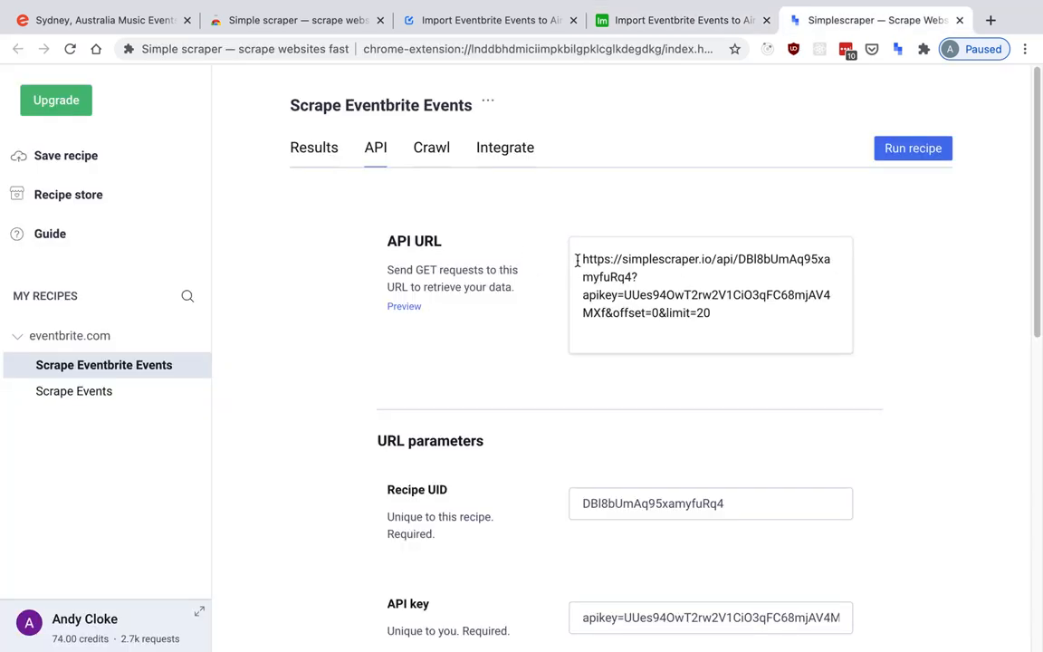
left_click_drag(577, 261, 715, 311)
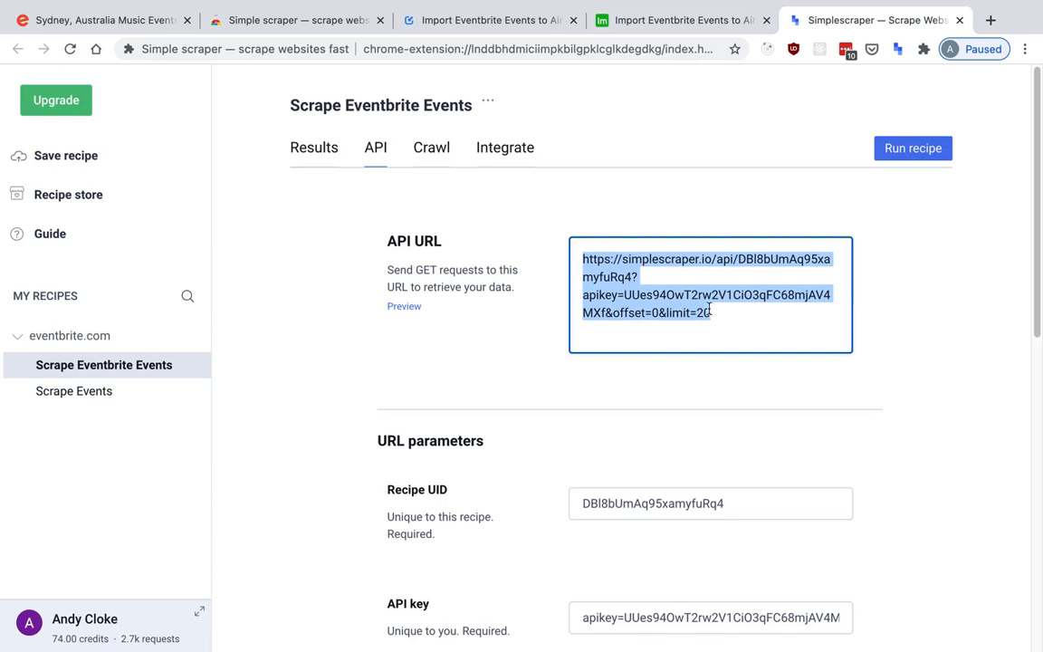
key("ctrl+shift+Tab")
left_click(468, 250)
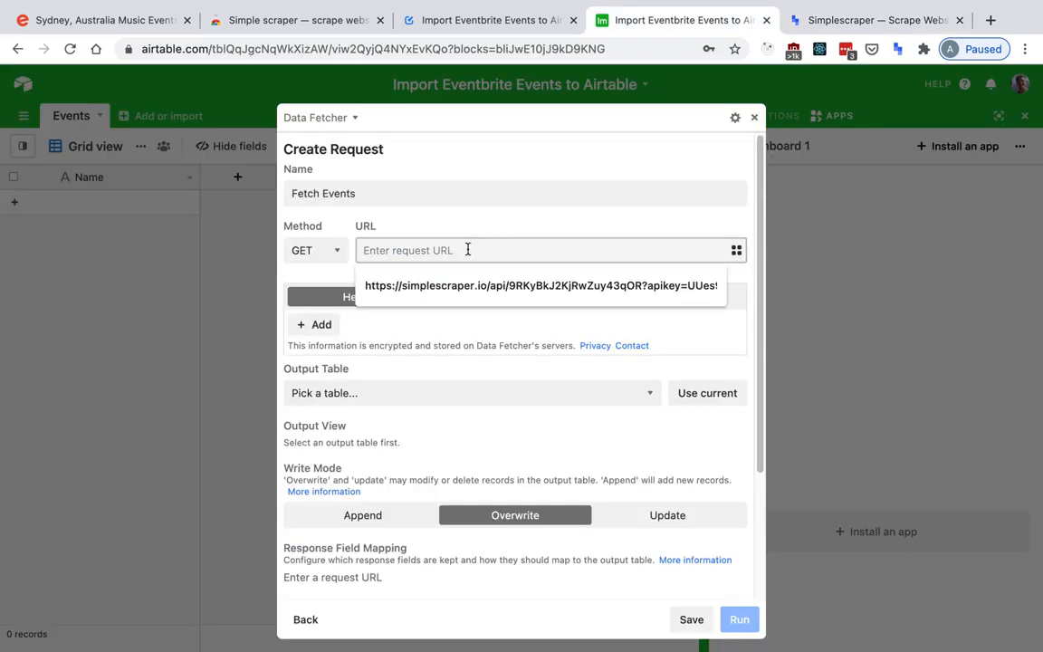
key("ctrl+v")
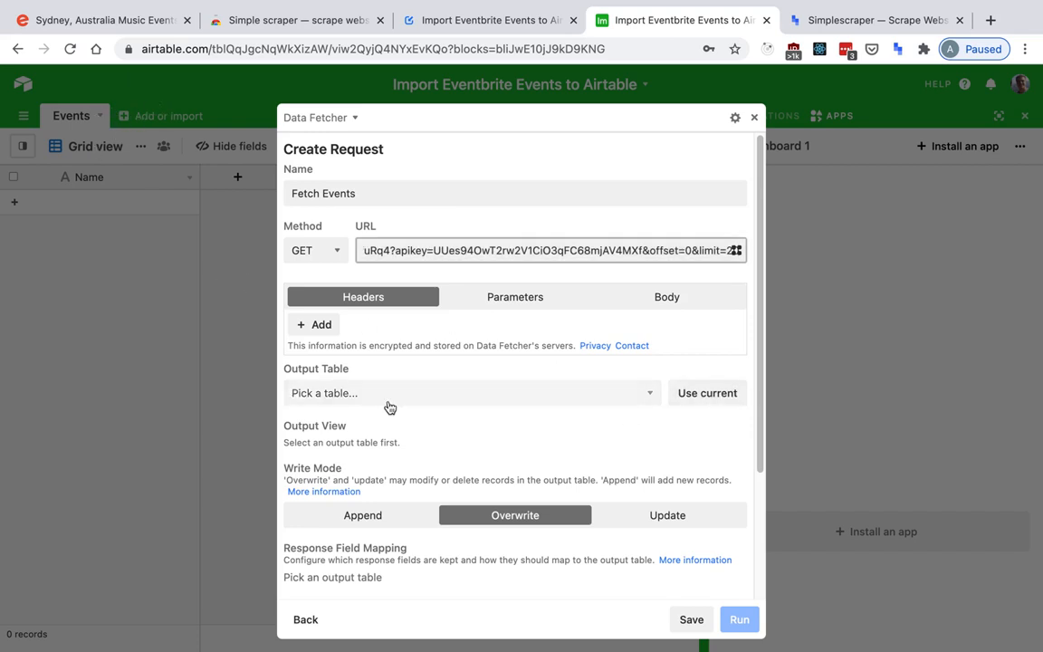
Set the request's output to the current Events table and its current Grid view.
left_click(700, 398)
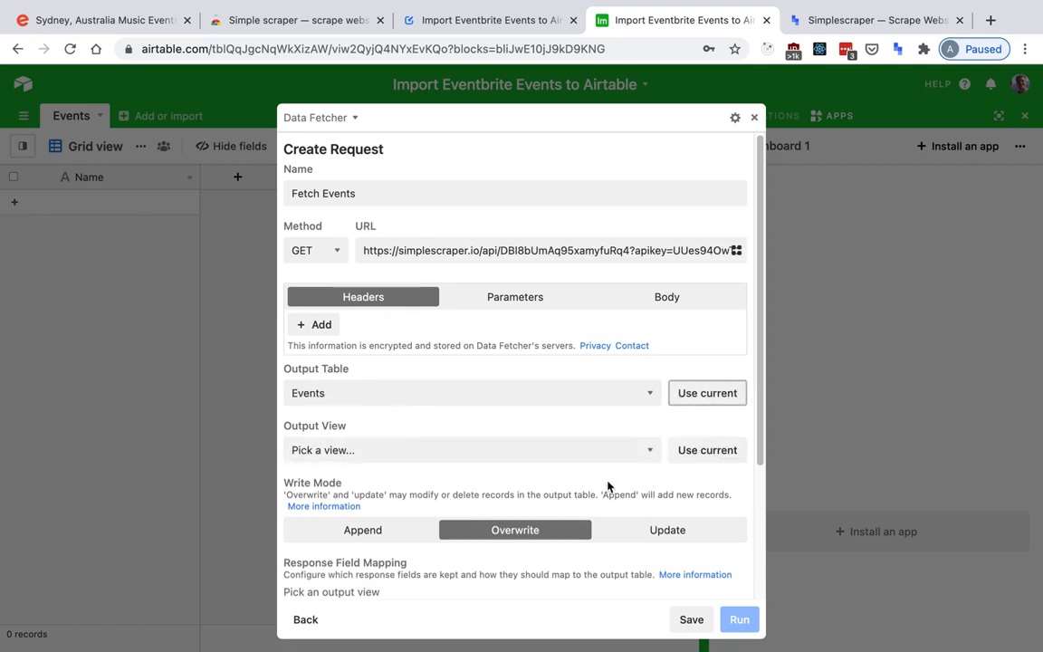
left_click(704, 450)
scroll(507, 343, "down", 1)
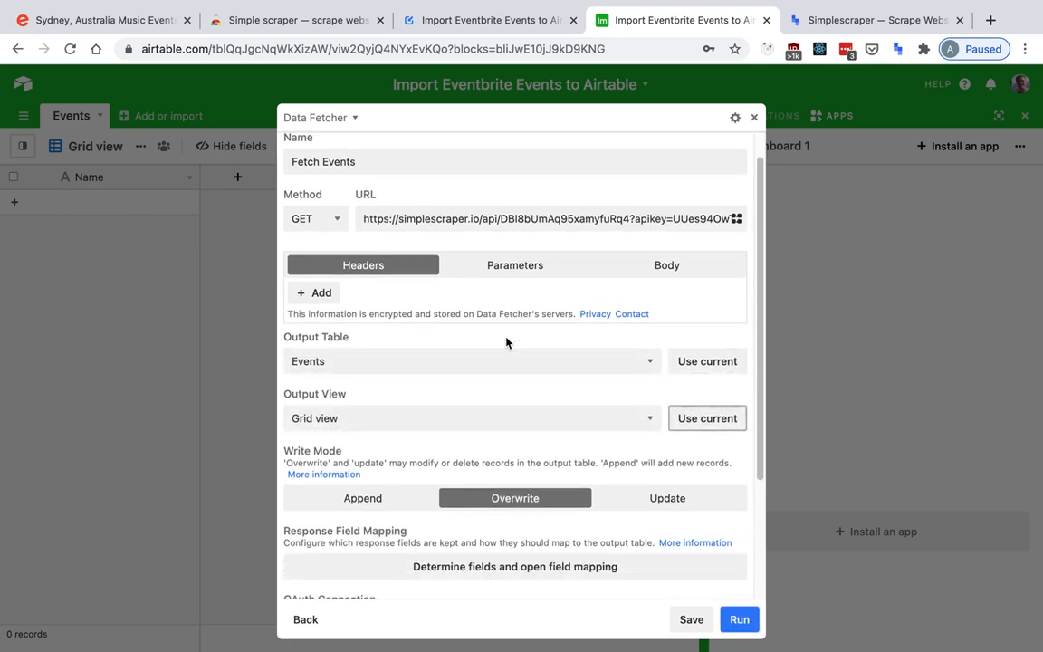
scroll(506, 342, "down", 5)
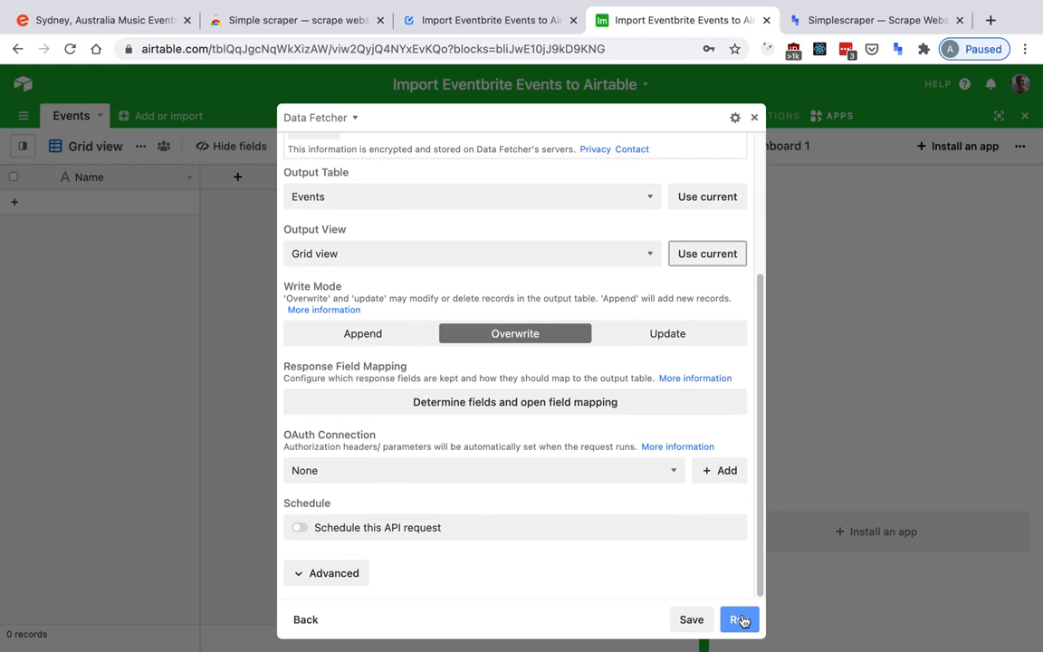
Run the request in Overwrite mode and hide the overwrite warning for future runs.
left_click(739, 620)
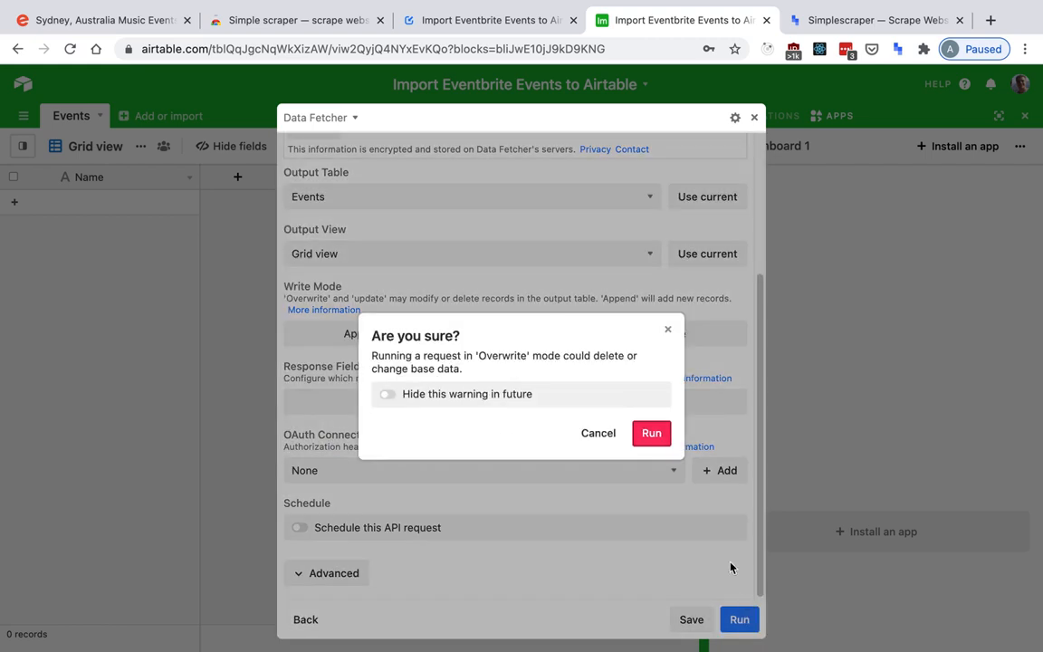
left_click(533, 395)
left_click(660, 433)
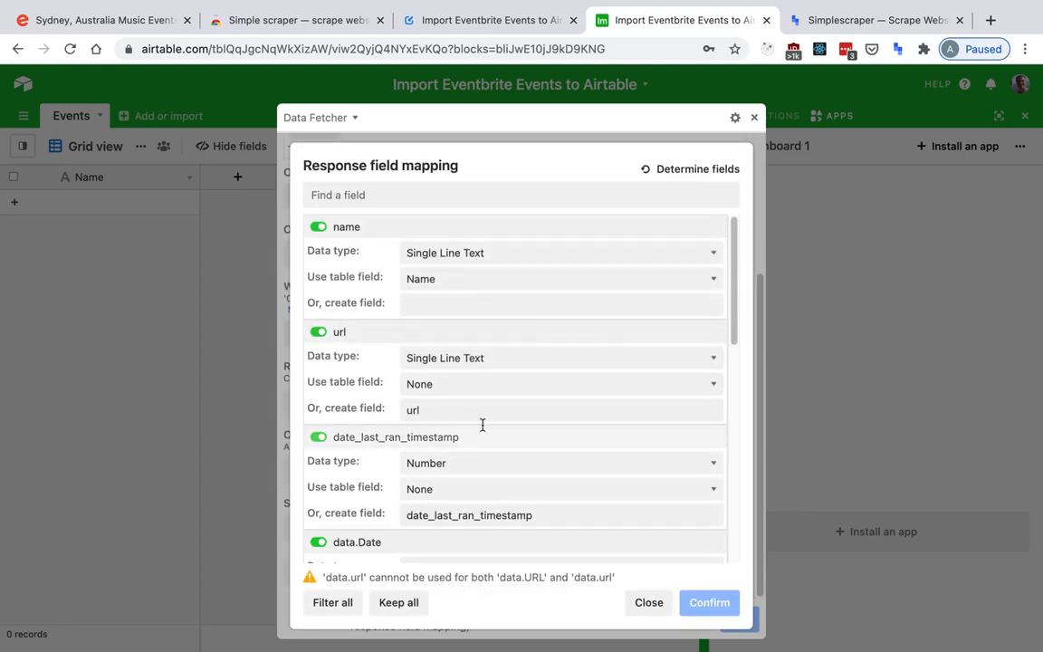
Filter out all response fields, then keep only data.Date as a new field named "Date".
left_click(332, 602)
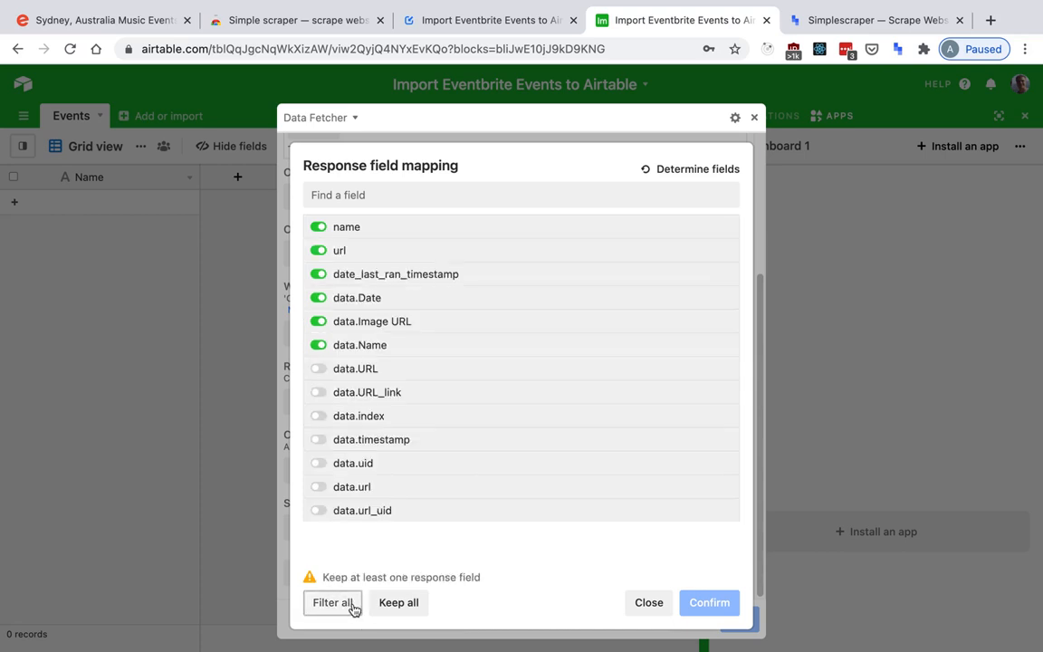
left_click(449, 297)
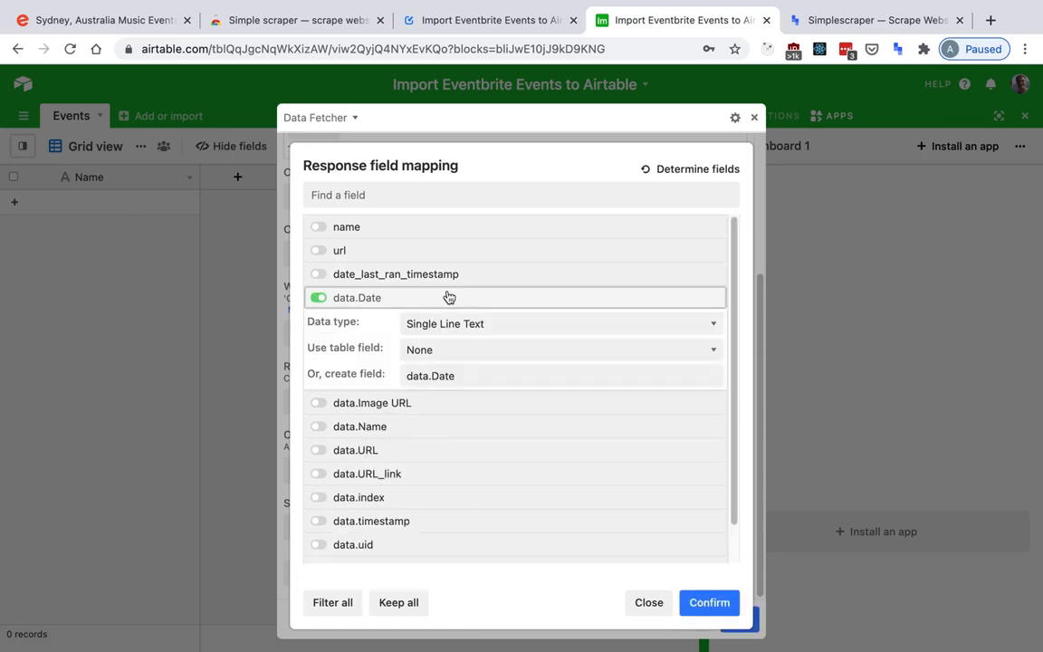
left_click_drag(431, 376, 369, 380)
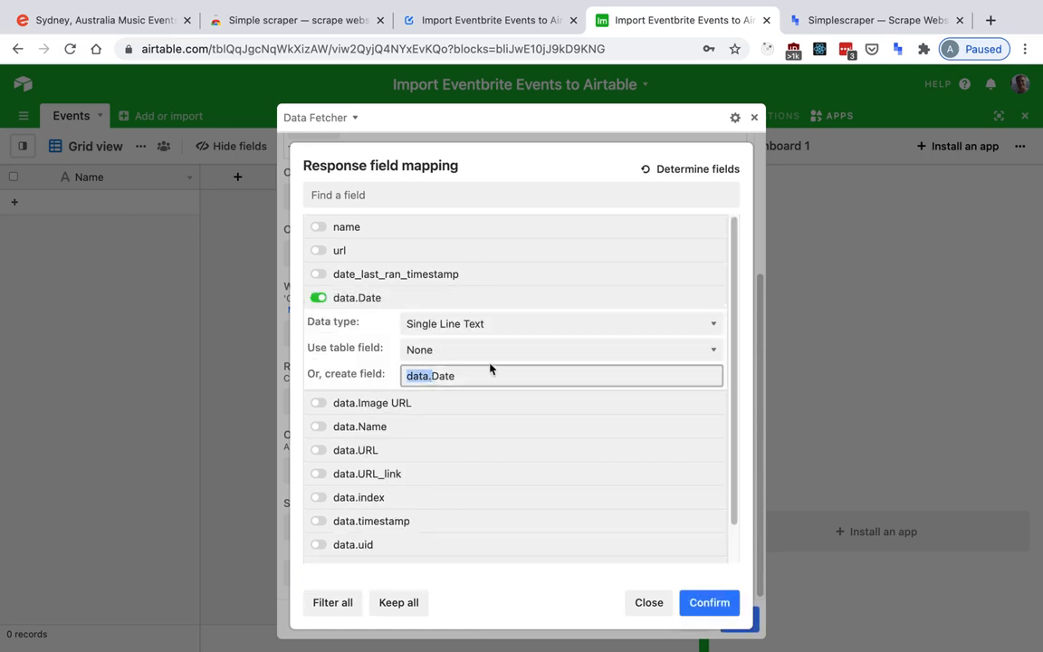
key("BackSpace")
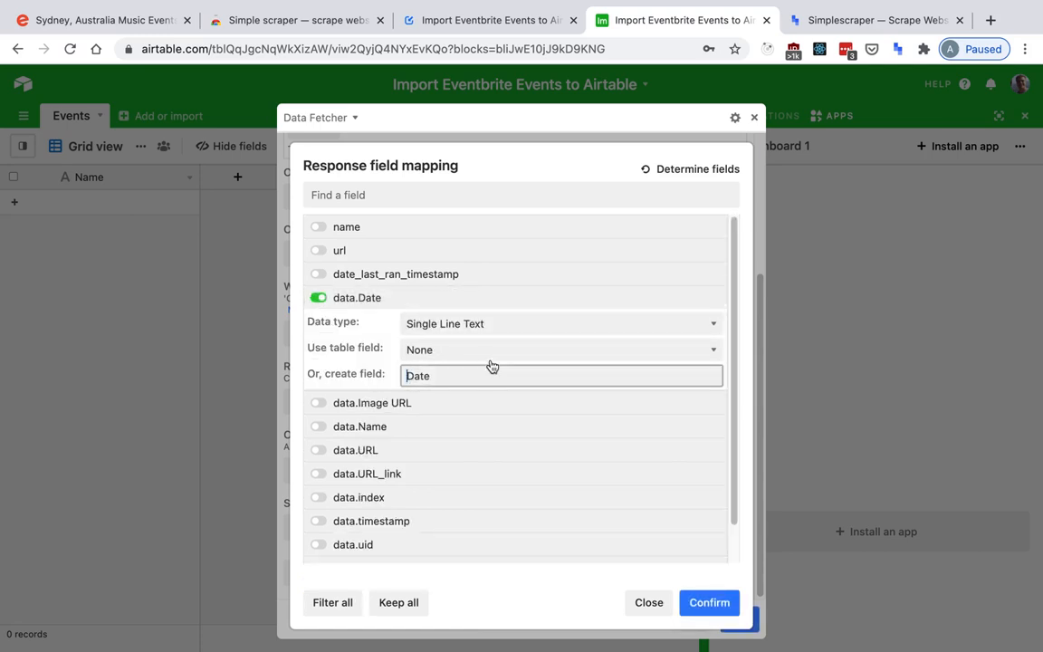
Keep data.Image URL as a new field named "Image URL" with the Url data type.
left_click(380, 407)
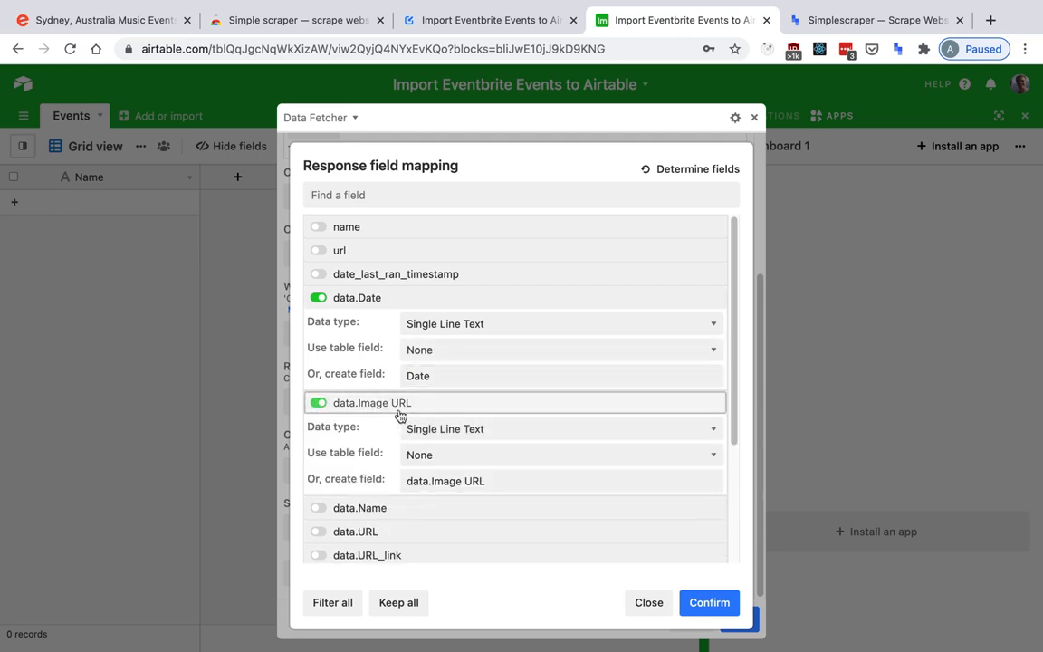
left_click_drag(430, 481, 412, 484)
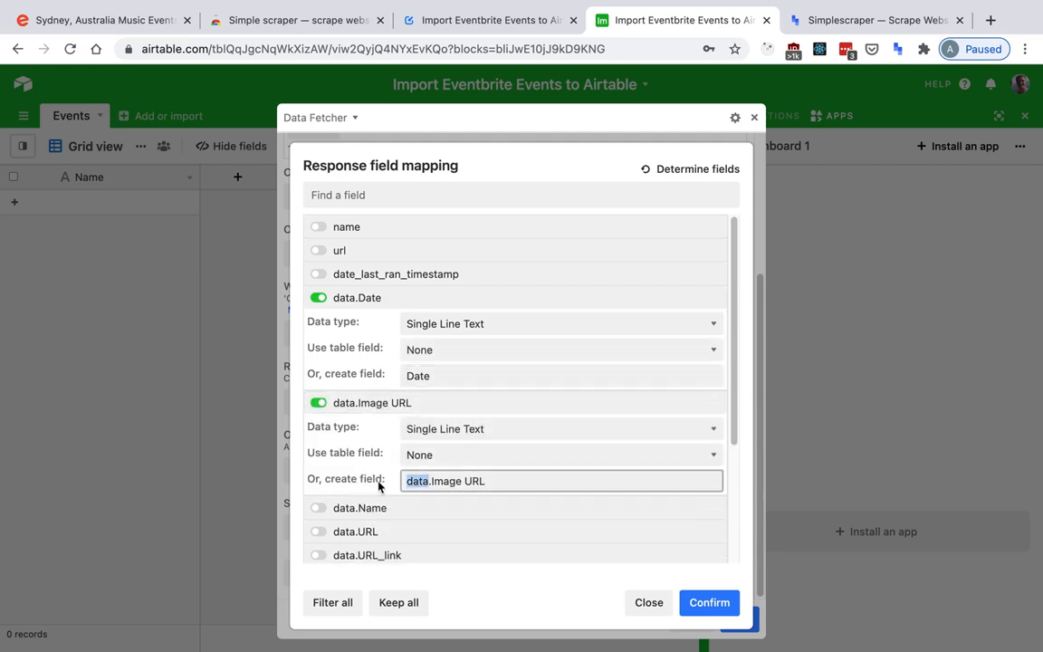
key("BackSpace")
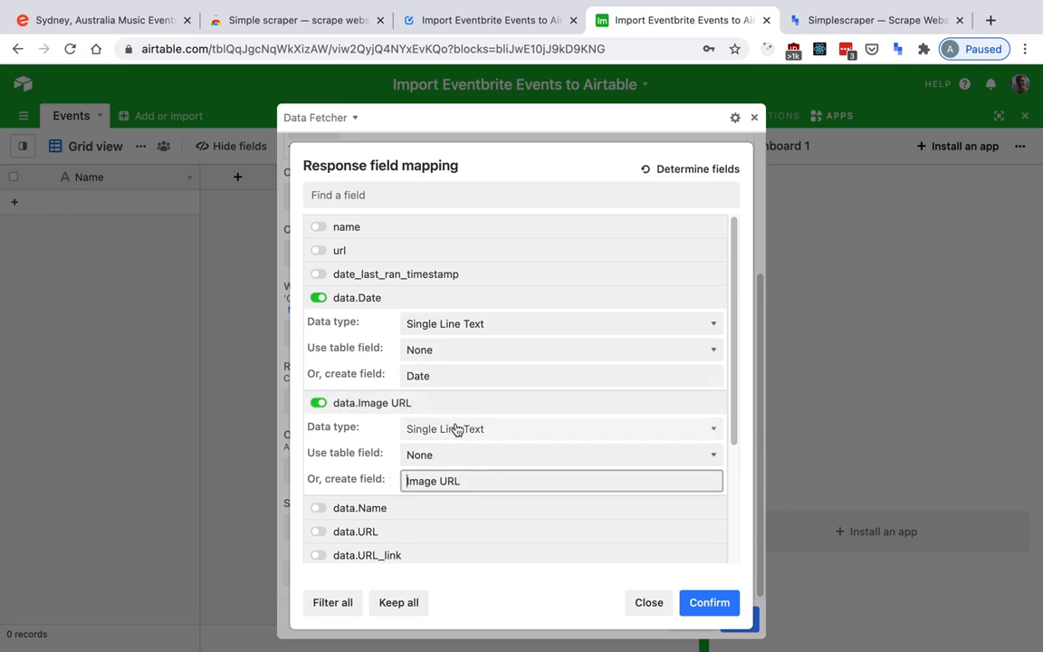
left_click(459, 430)
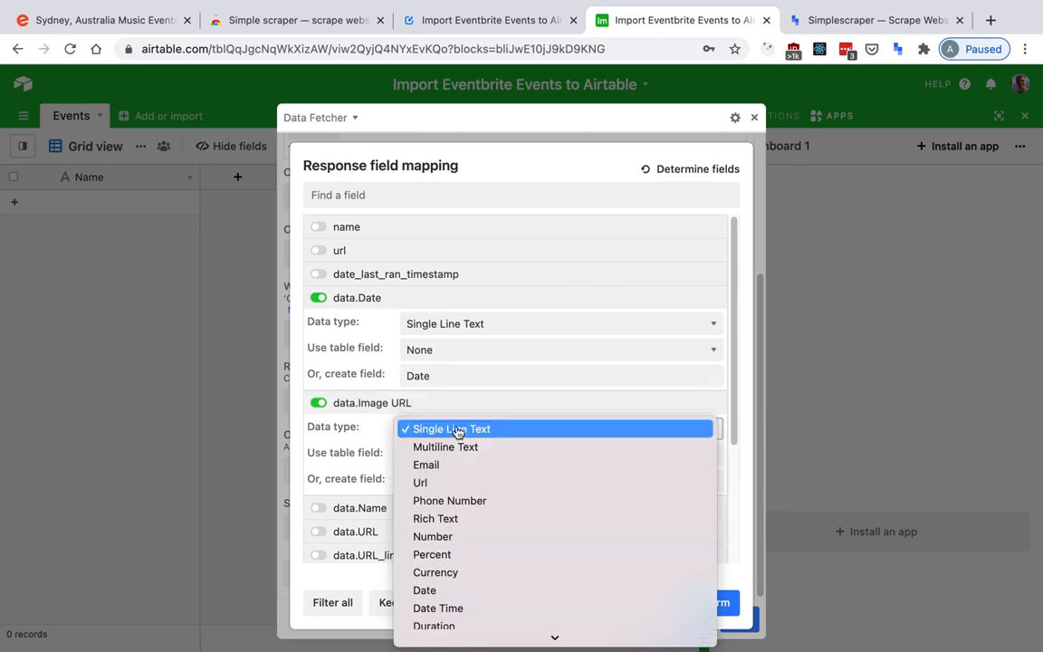
left_click(461, 483)
Keep data.Name and map it to the existing Name table field.
scroll(380, 485, "down", 1)
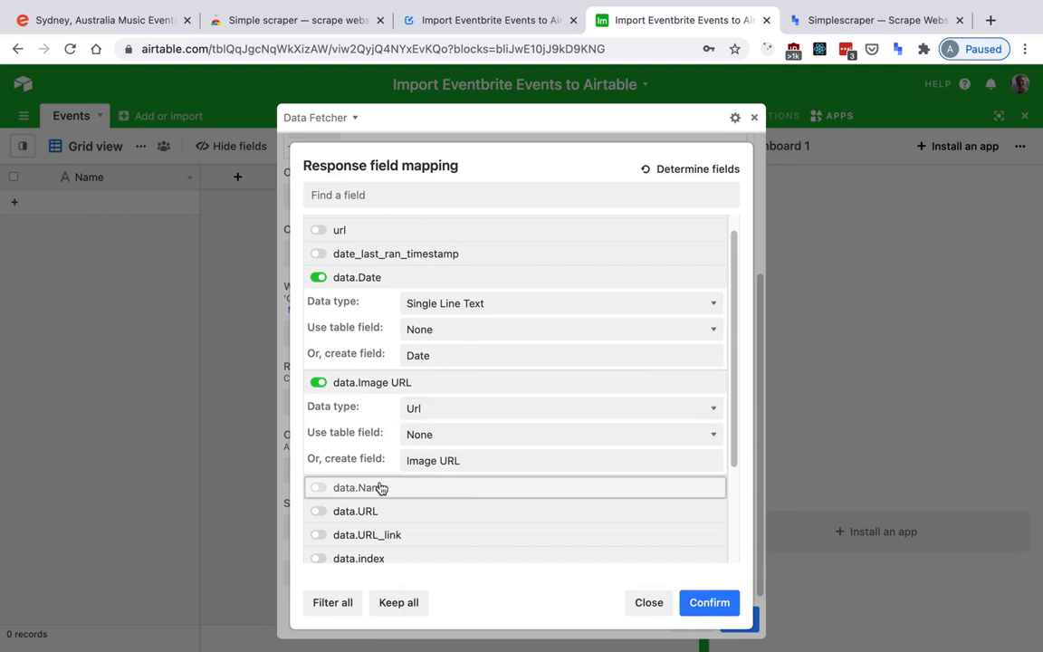
left_click(380, 489)
scroll(412, 438, "down", 3)
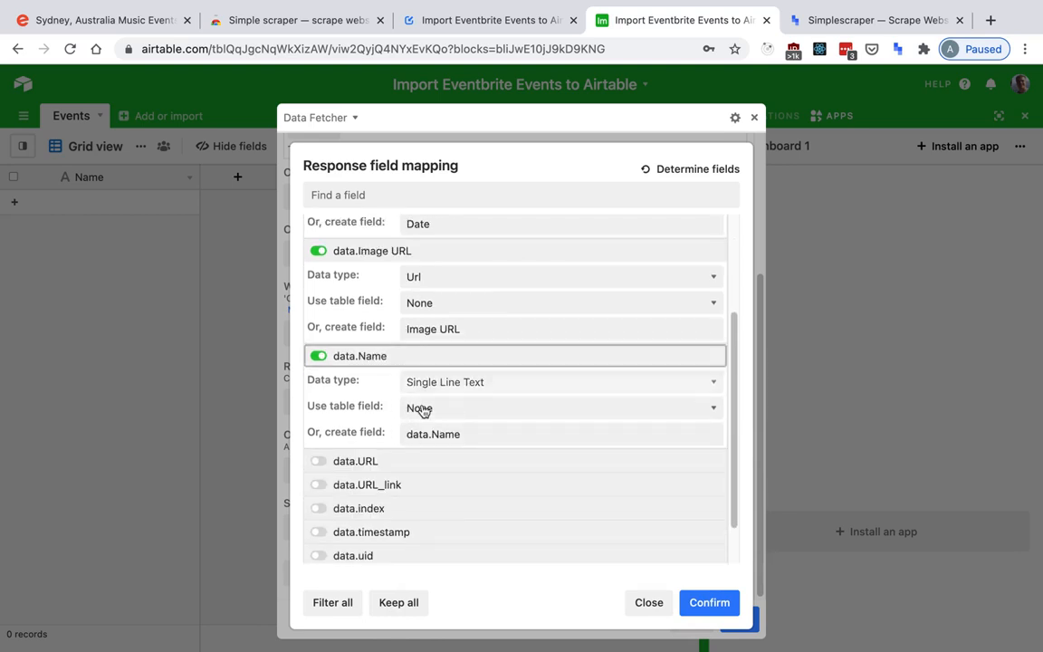
left_click(422, 411)
left_click(441, 426)
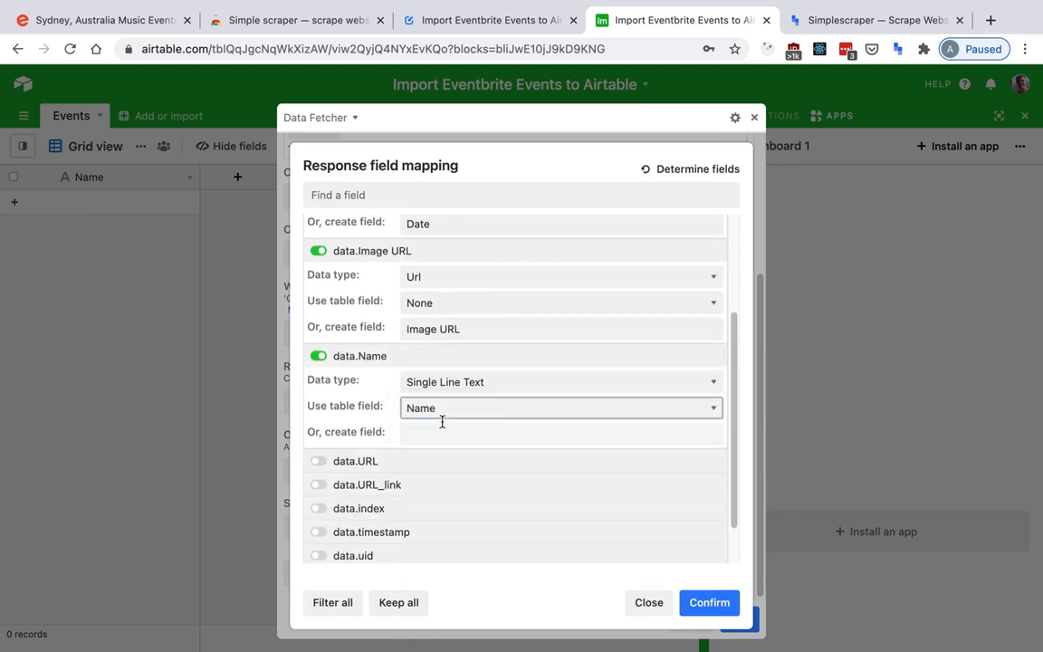
Keep data.URL_link as a new field named "Url" with the Url data type.
scroll(381, 371, "down", 1)
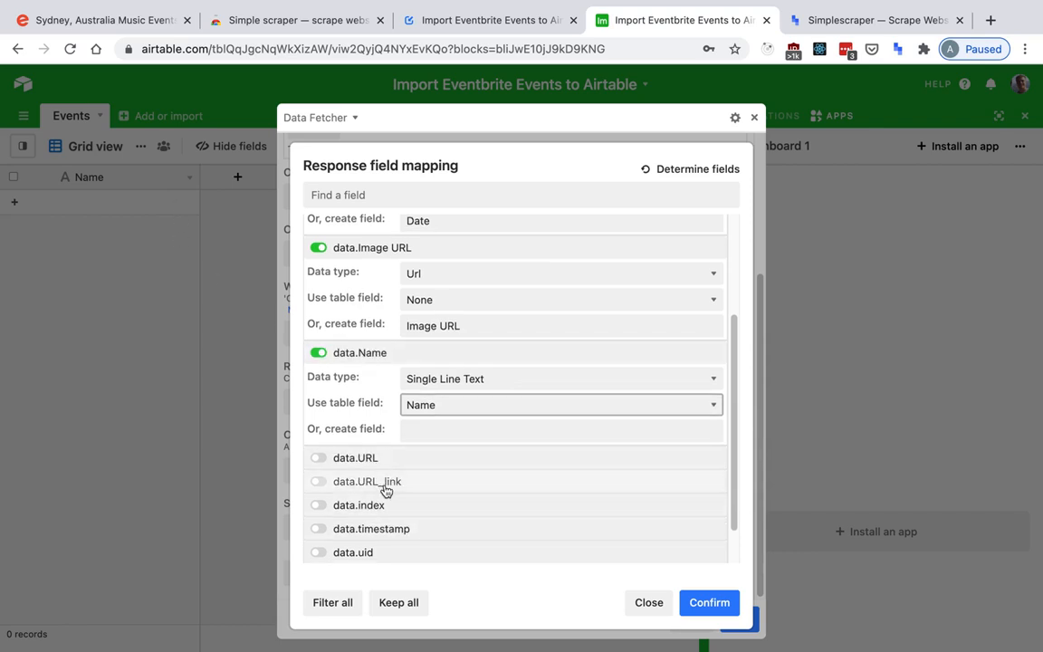
left_click(388, 482)
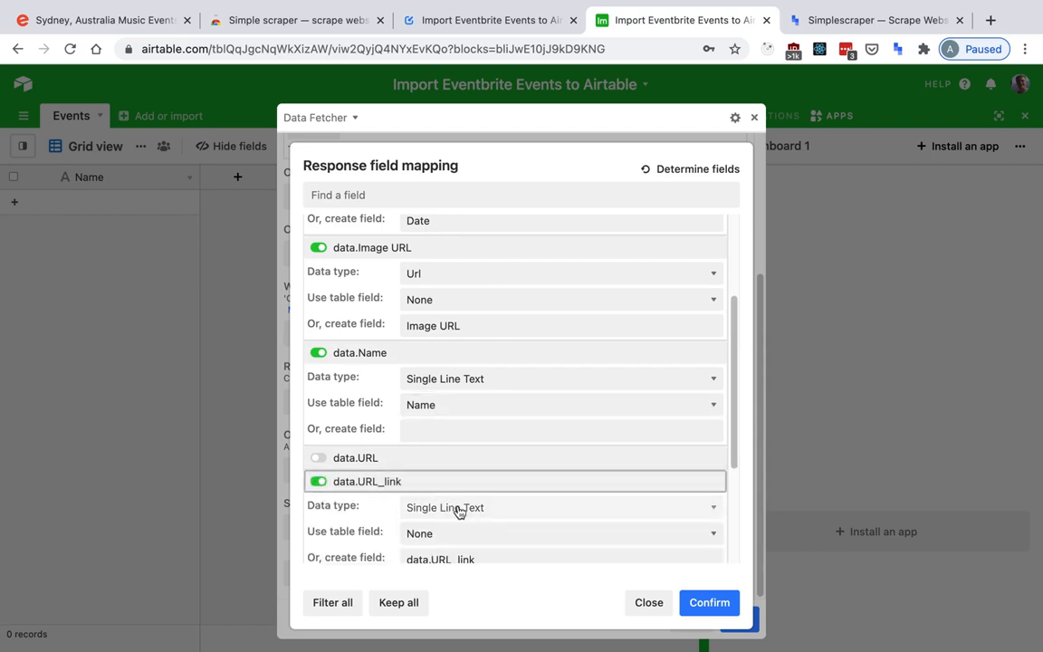
left_click(457, 507)
left_click(463, 560)
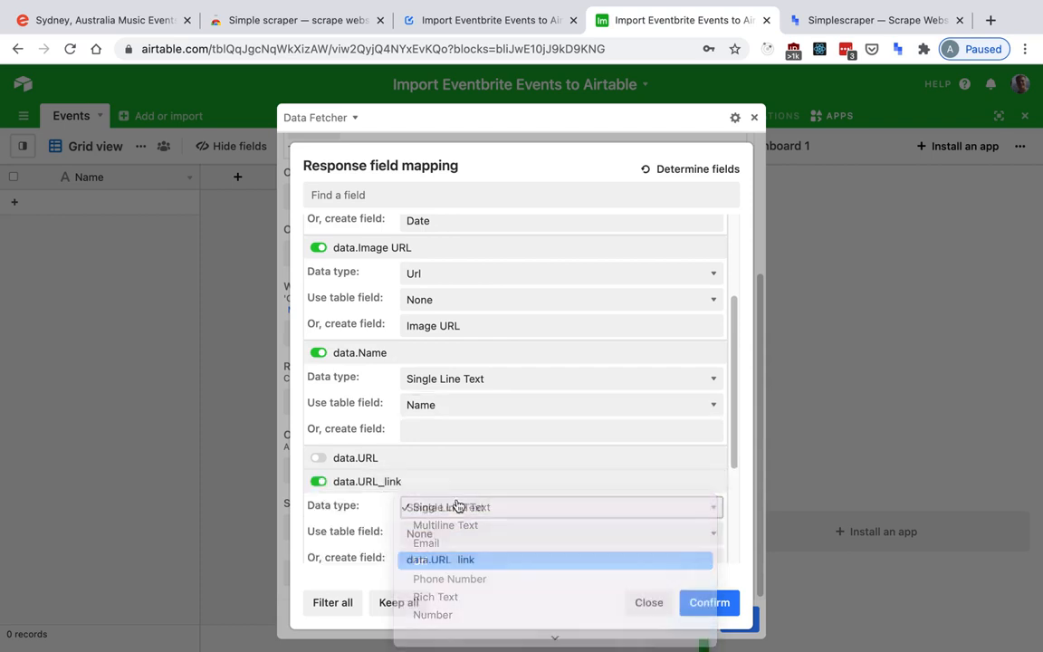
left_click_drag(407, 527, 432, 527)
key("BackSpace")
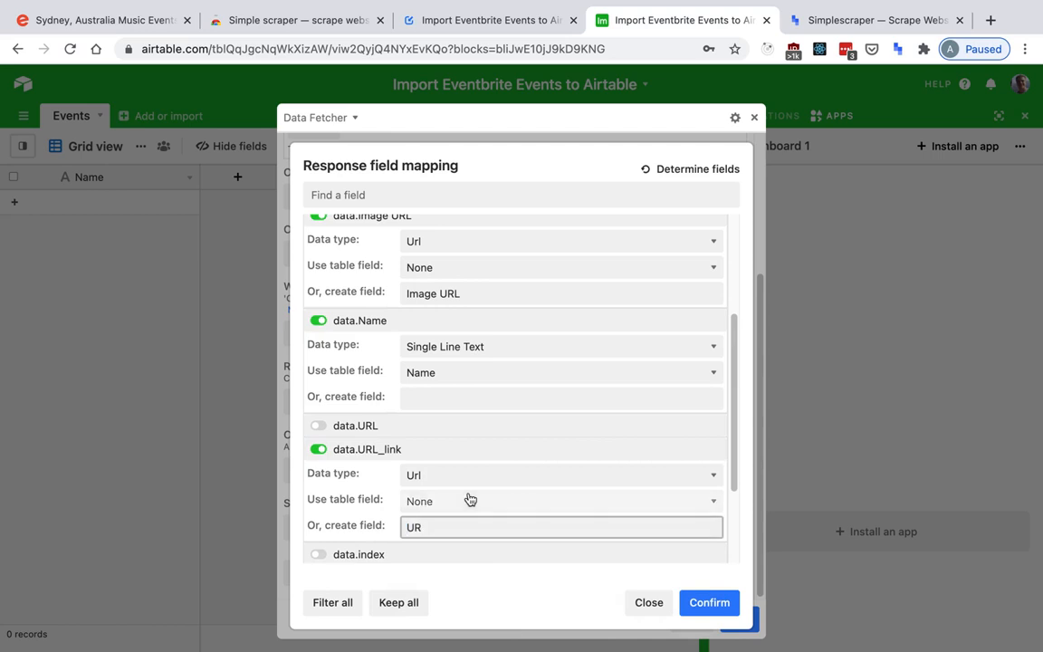
Keep data.uid as a new field named "Id" and confirm the response field mapping.
scroll(431, 392, "down", 3)
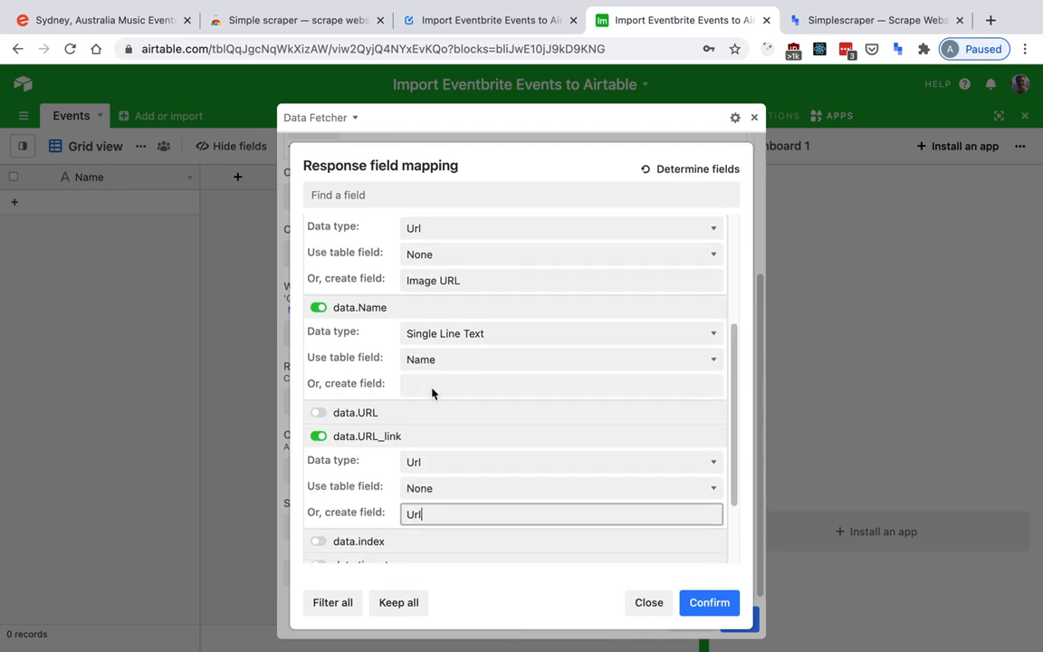
left_click(395, 505)
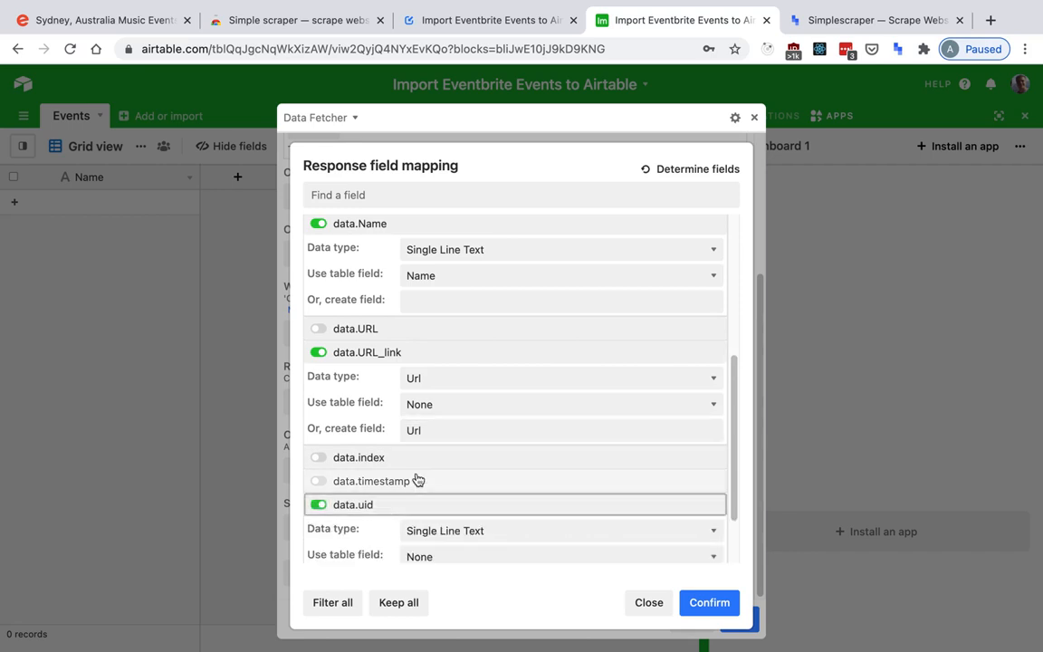
scroll(415, 480, "down", 3)
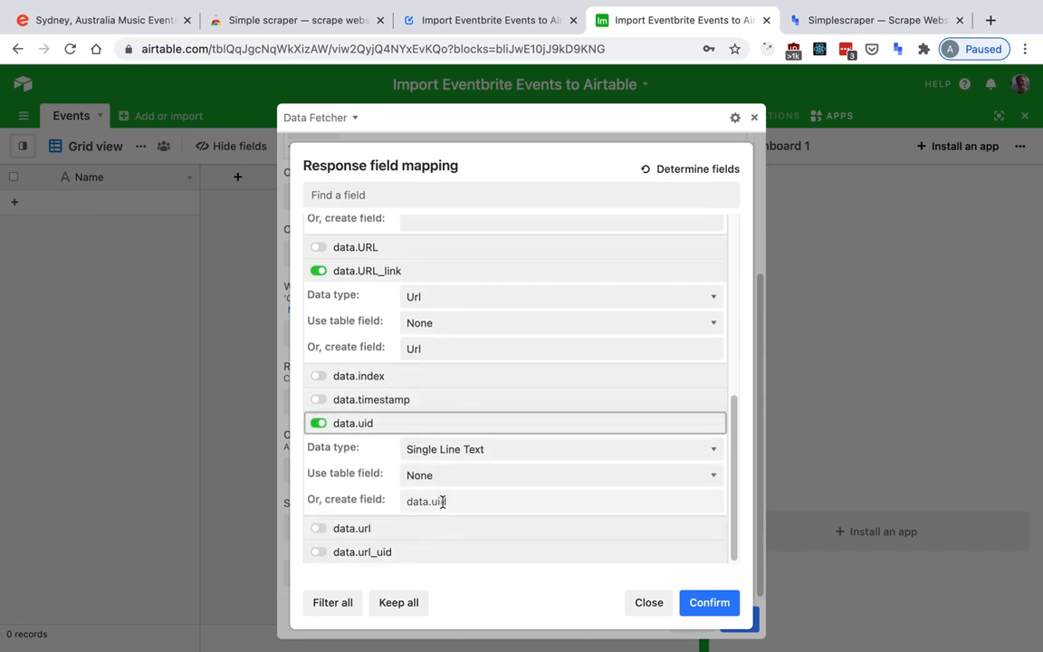
left_click_drag(443, 503, 383, 507)
type("i")
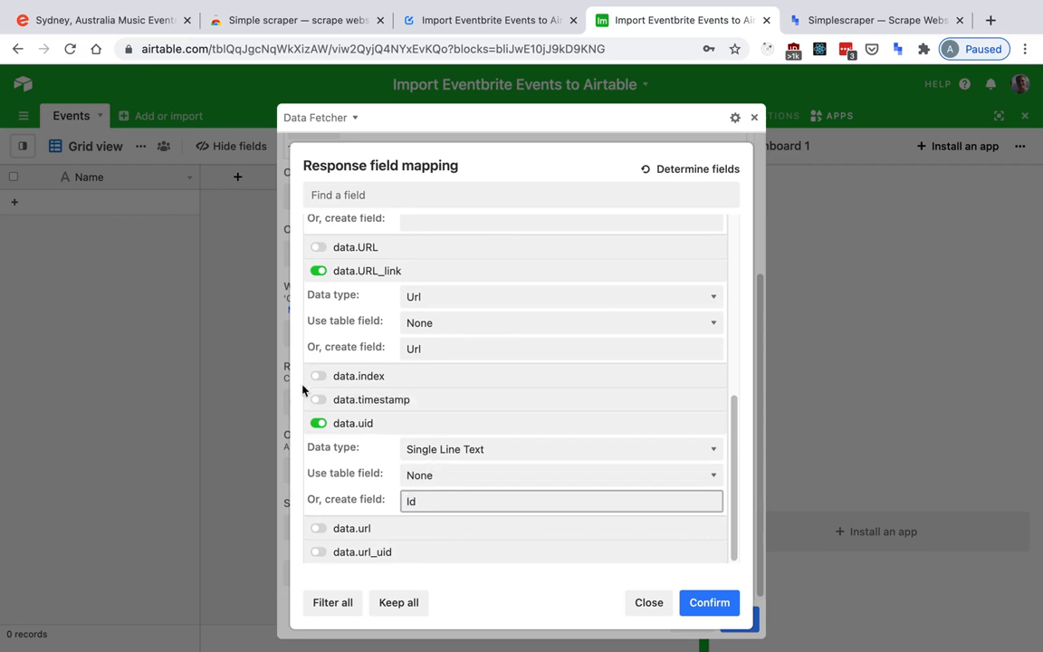
left_click(709, 602)
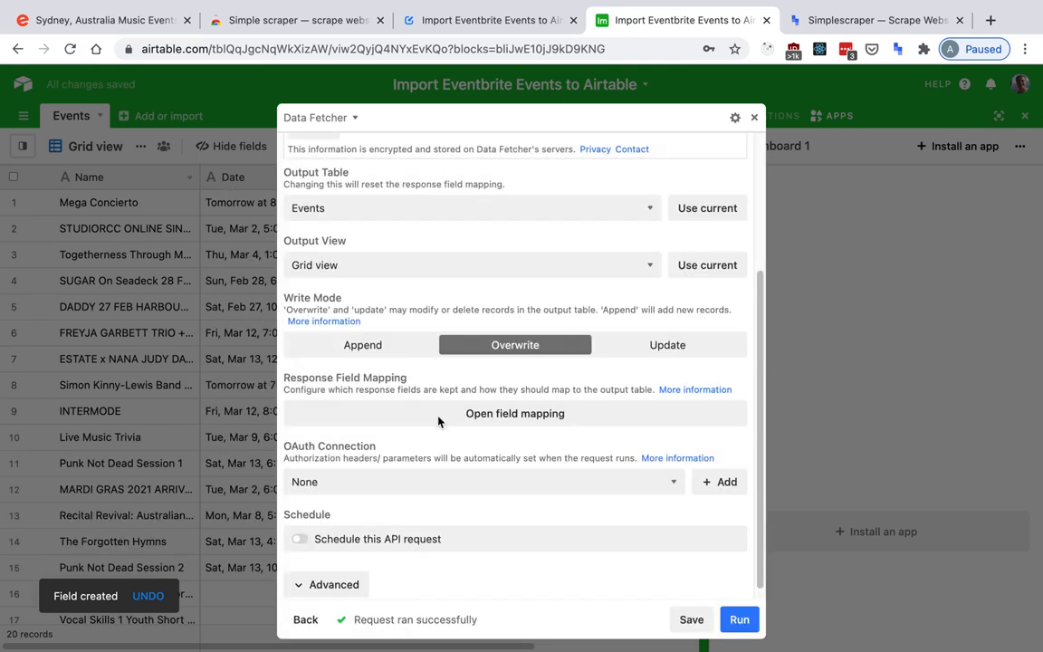
Save the request and view the imported records in the Events grid before returning to the expanded app.
left_click(691, 620)
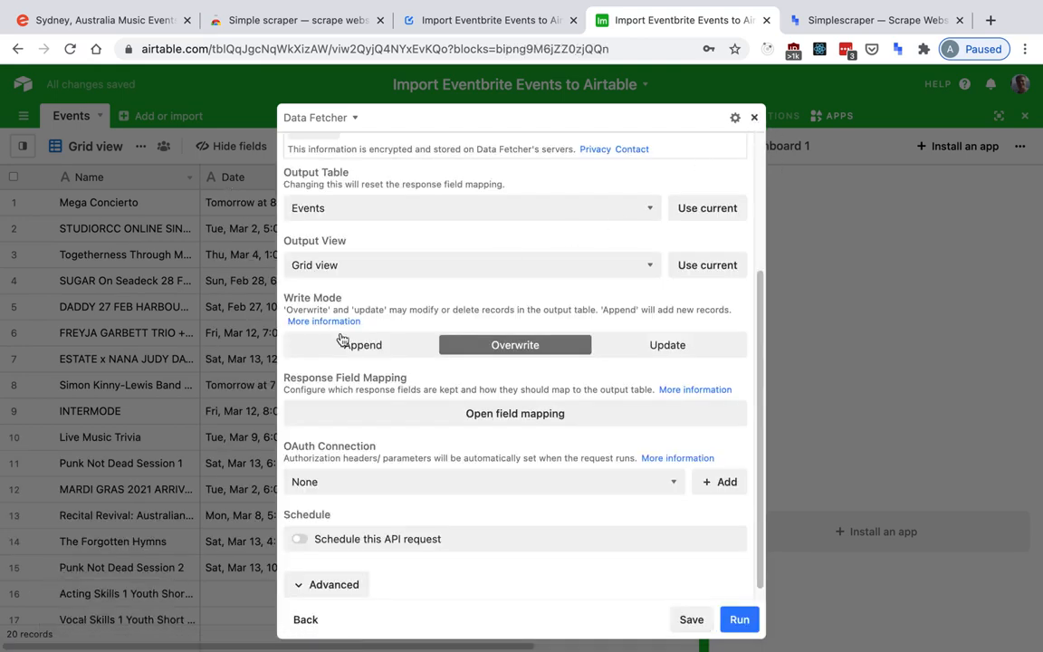
left_click(260, 228)
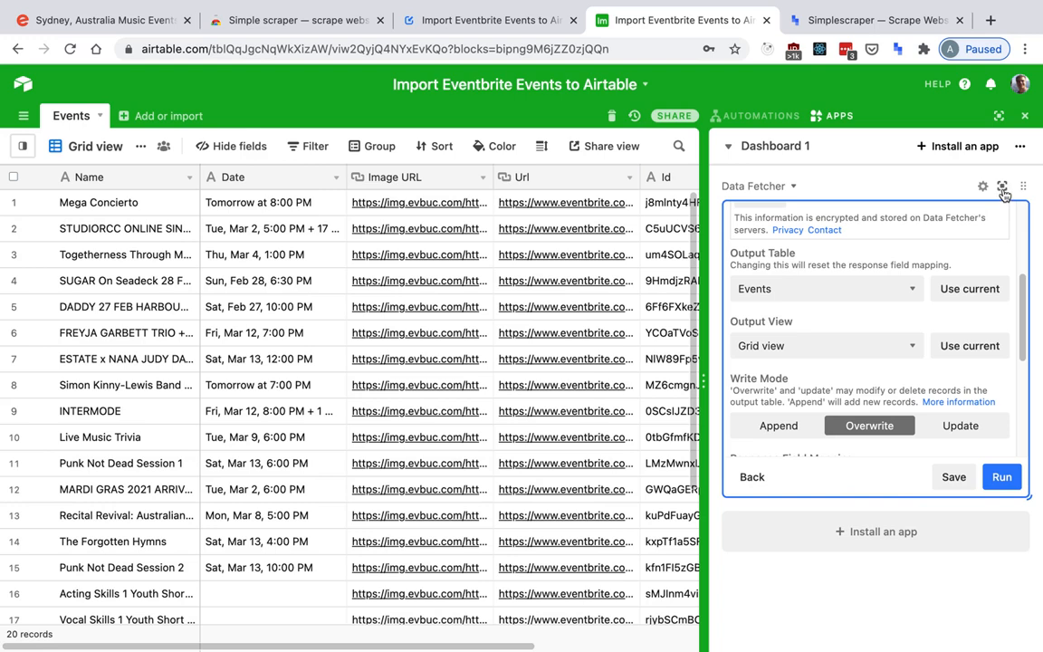
left_click(1002, 187)
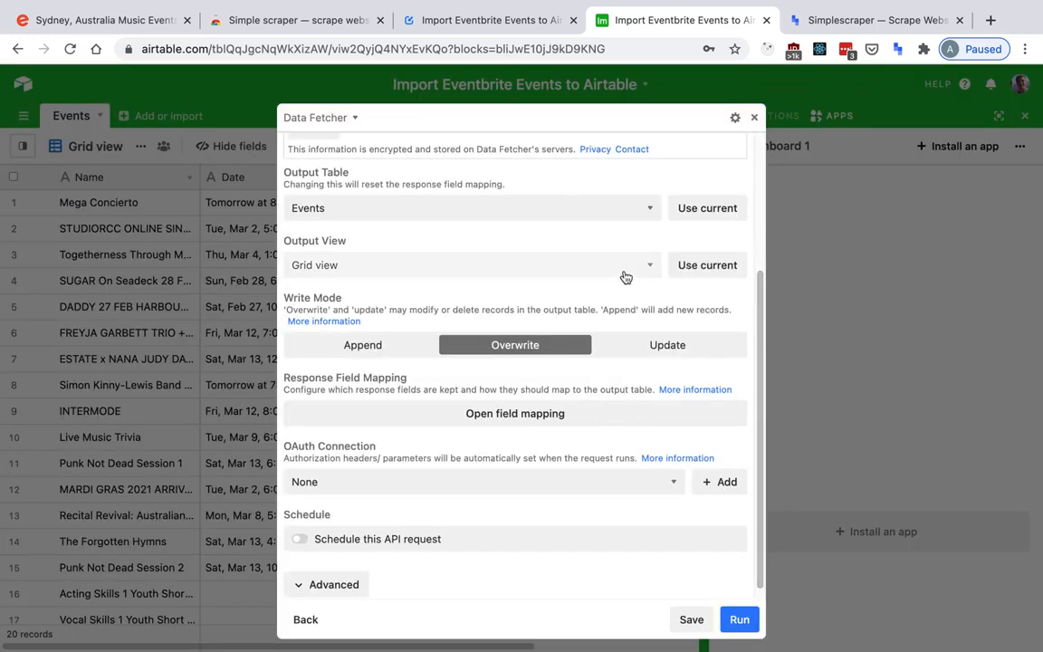
Set Update Based on Field to Id in the request's advanced settings.
scroll(605, 269, "down", 1)
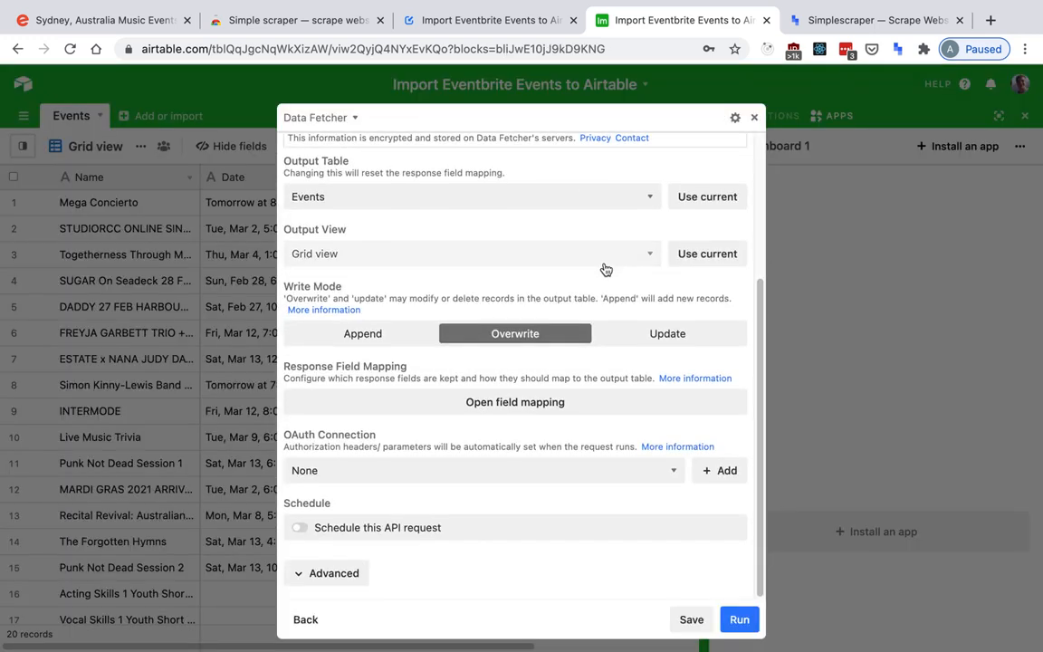
left_click(358, 573)
scroll(400, 425, "down", 2)
scroll(422, 371, "down", 3)
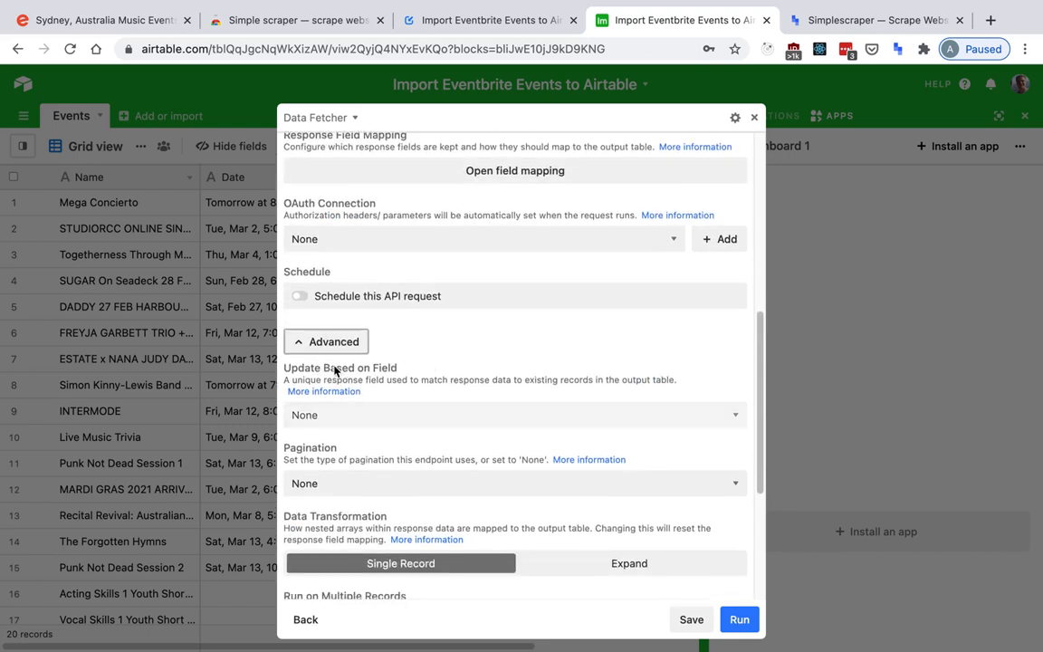
left_click(376, 416)
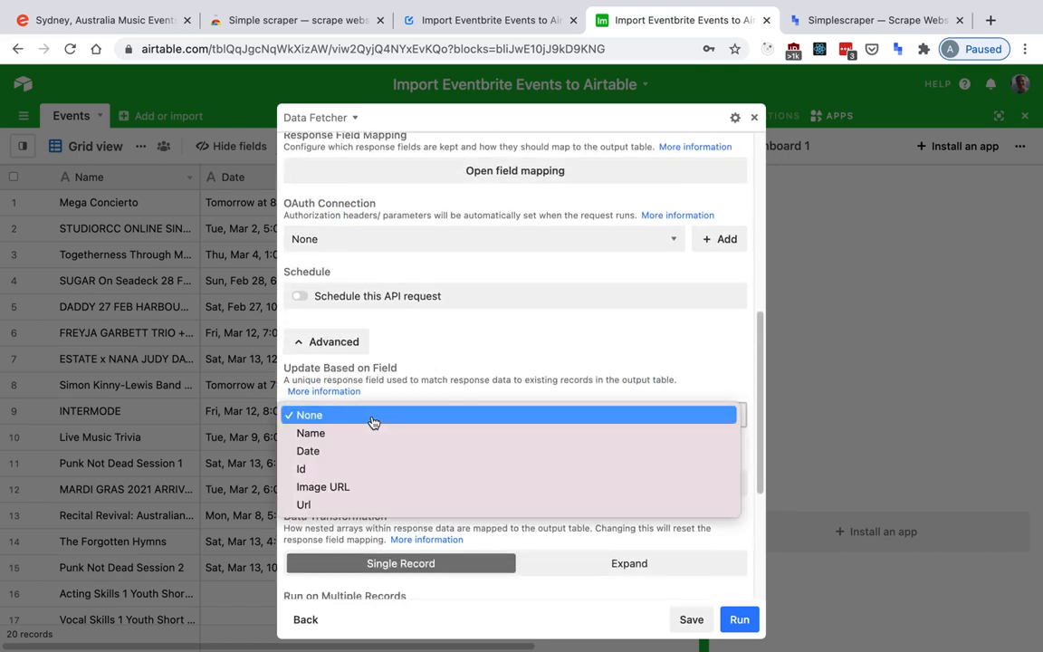
left_click(358, 479)
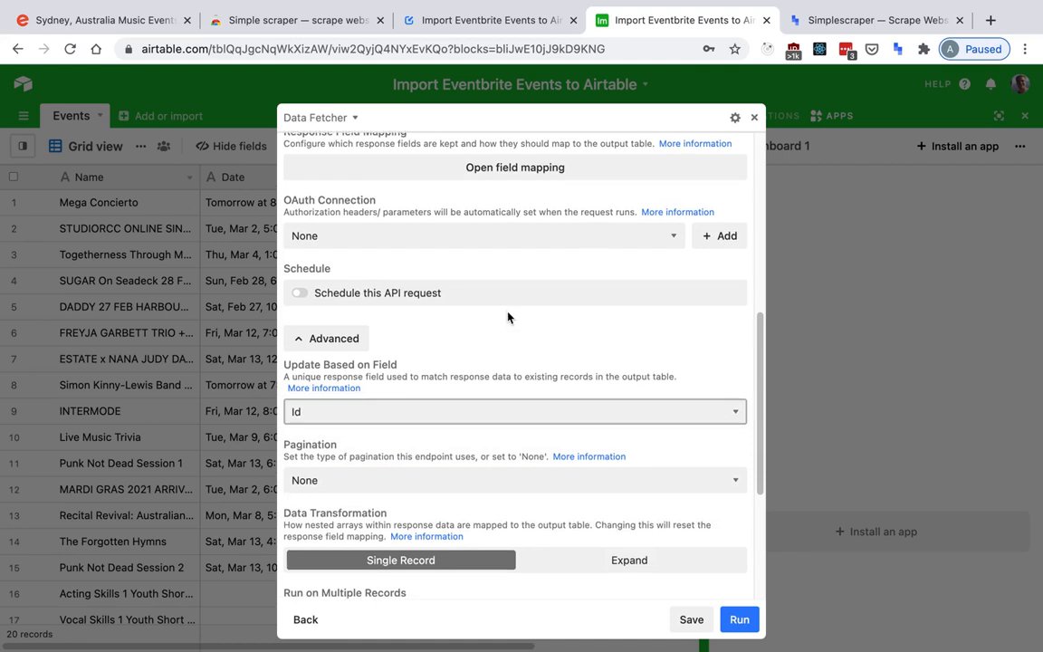
Set the request's pagination type to Offset and enable fetching all pages.
scroll(507, 314, "down", 3)
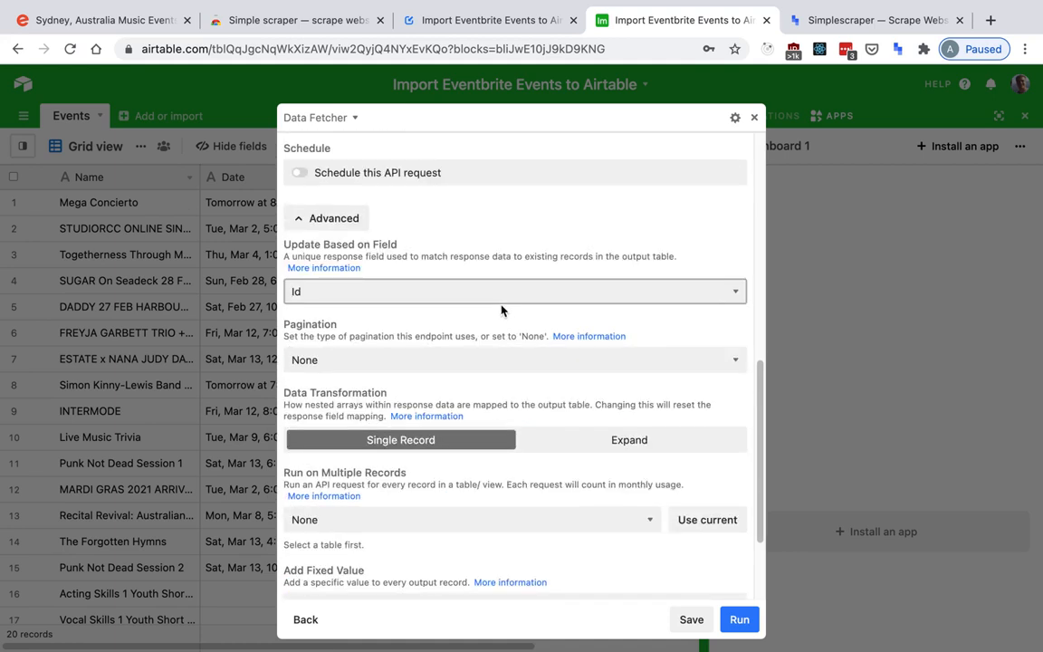
left_click(379, 359)
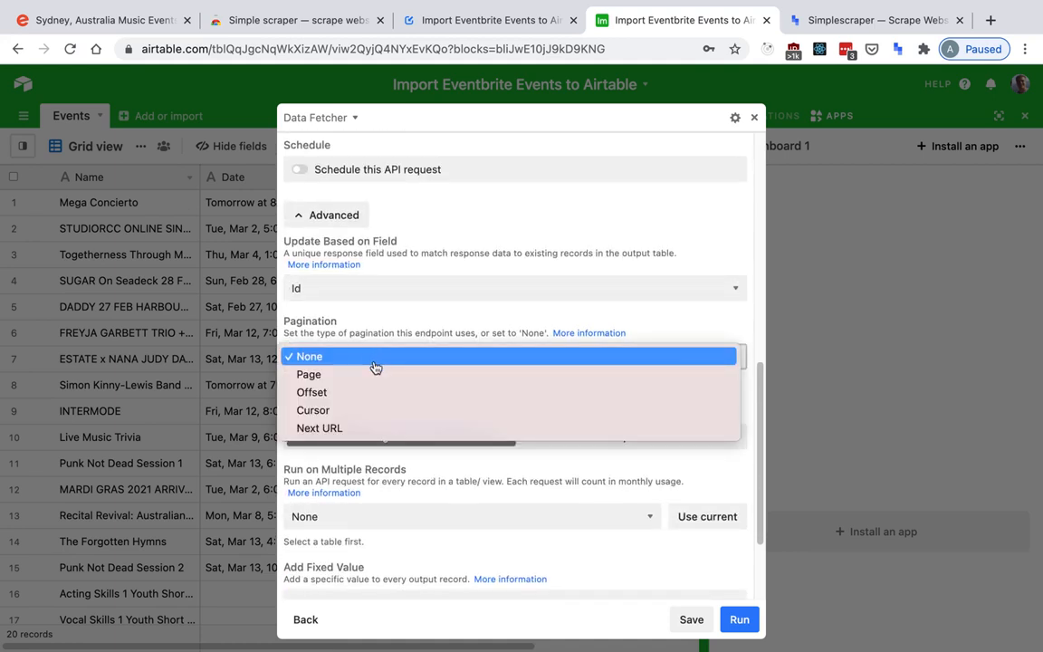
left_click(369, 392)
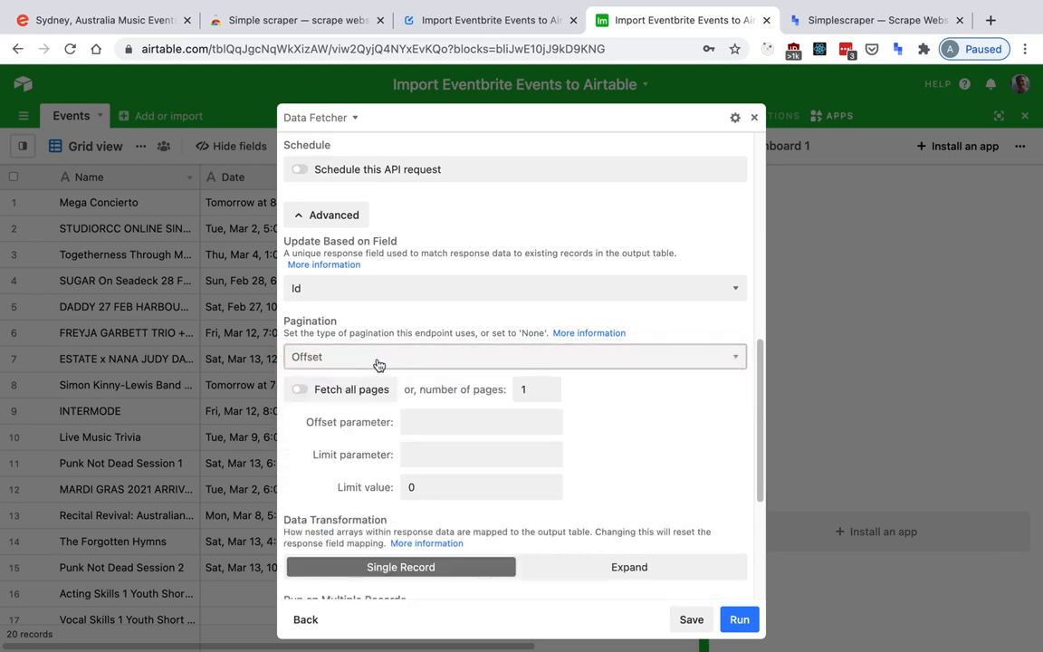
left_click(363, 392)
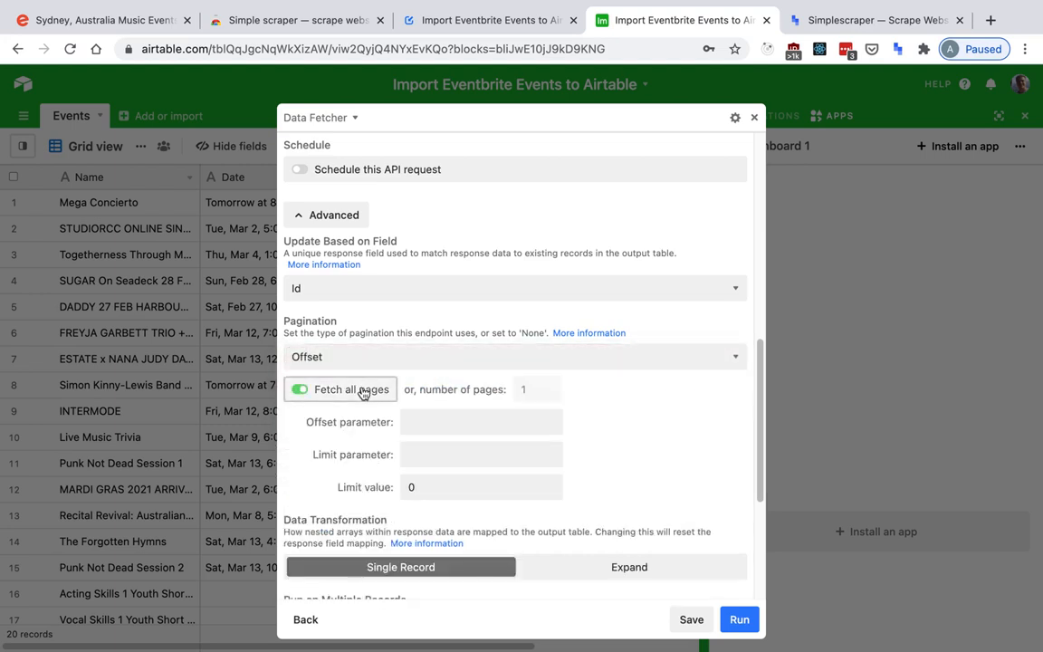
Set the pagination's offset parameter to "offset", limit parameter to "limit" and limit value to 1000.
left_click(412, 422)
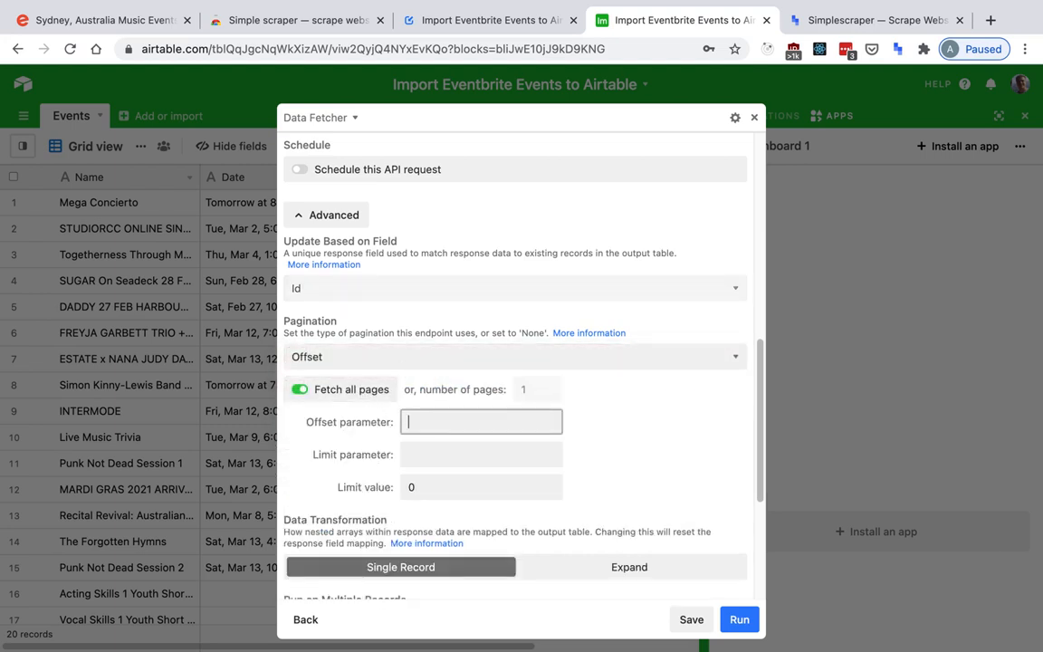
type("offset")
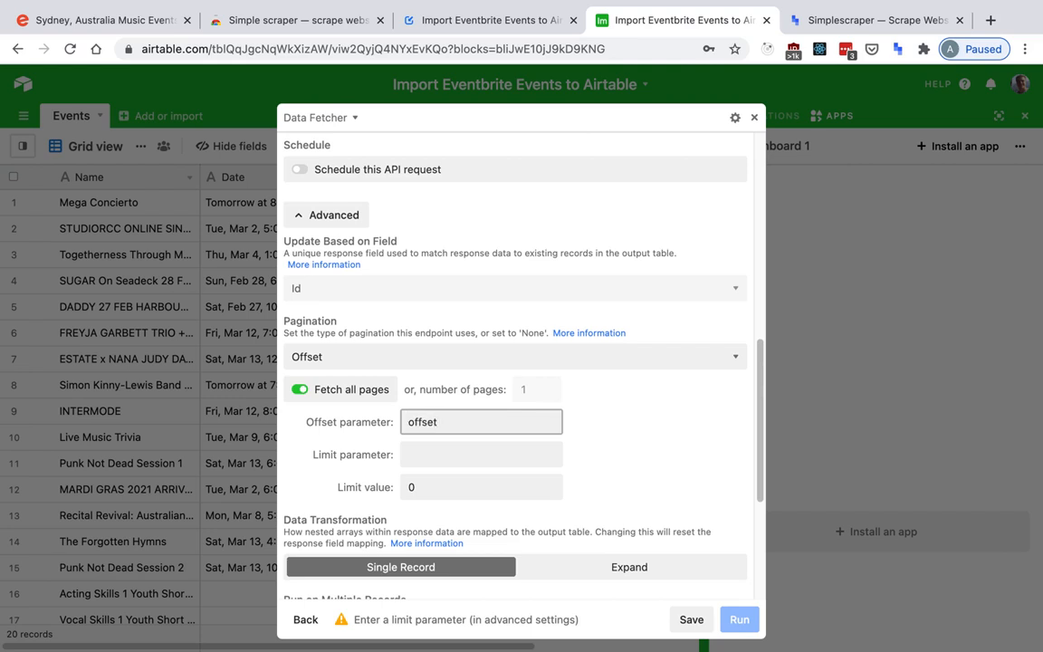
key("Tab")
type("lim")
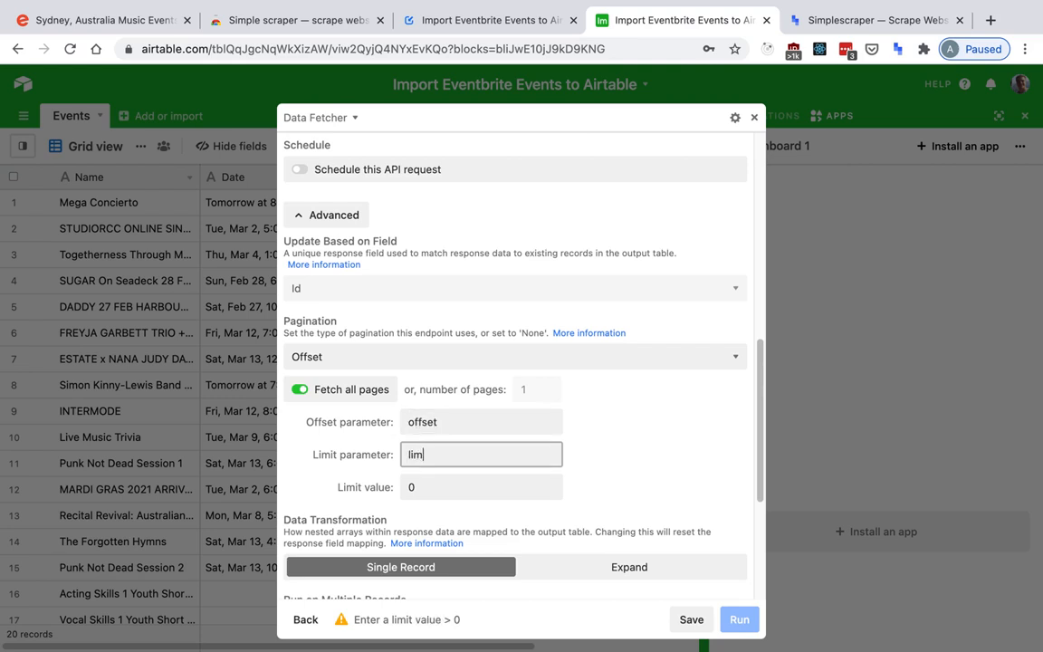
type("it")
key("Tab")
type("1")
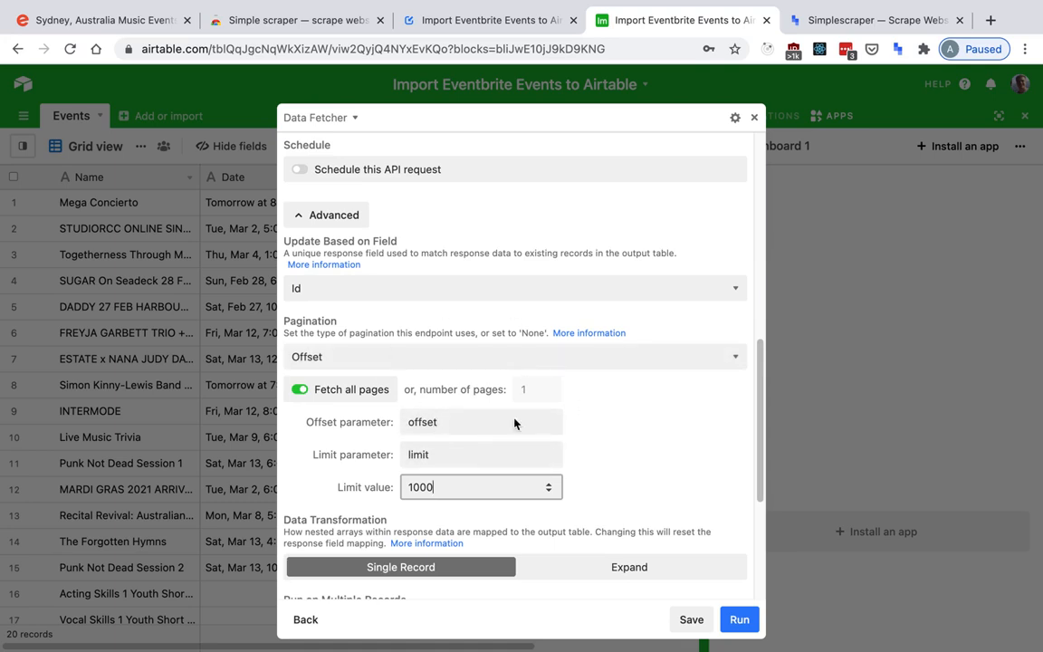
Save and run the paginated request, then close the expanded app to view the Events grid.
left_click(693, 621)
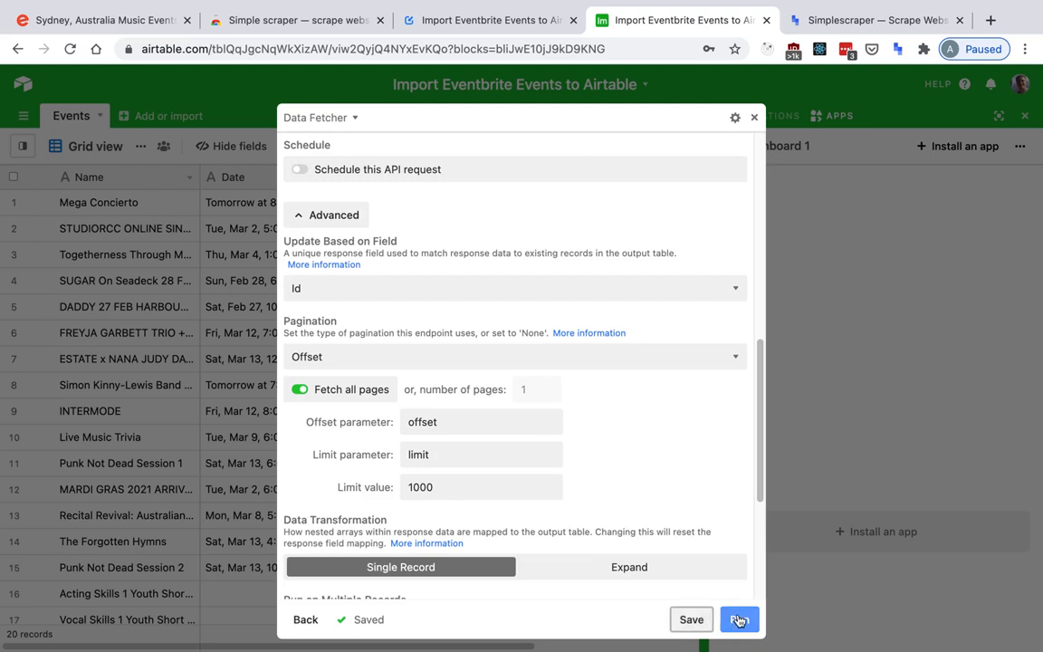
left_click(738, 621)
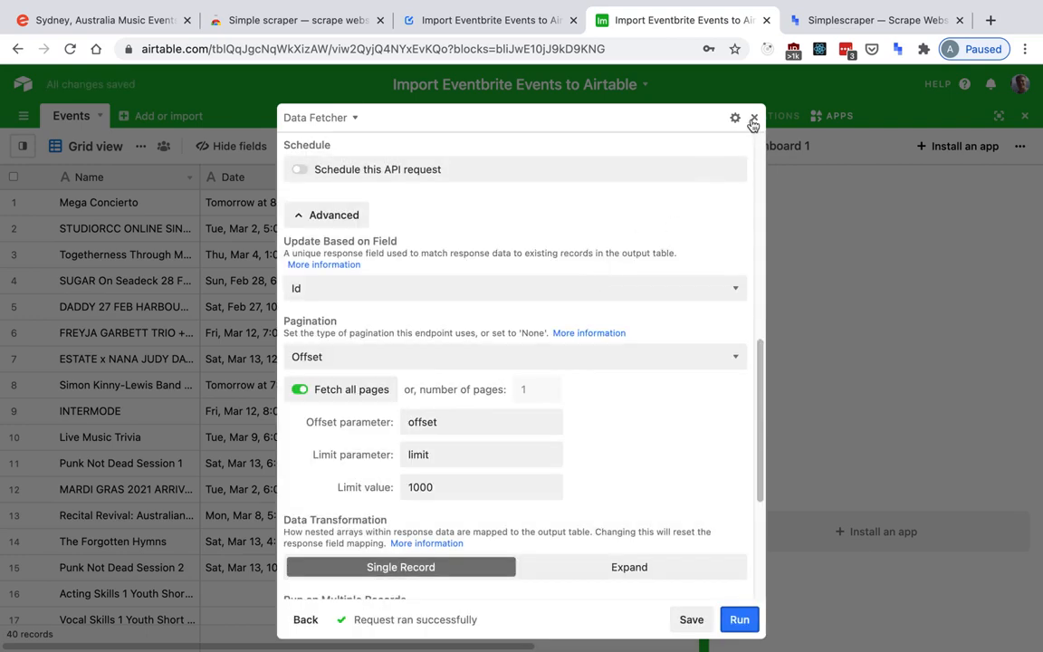
left_click(754, 120)
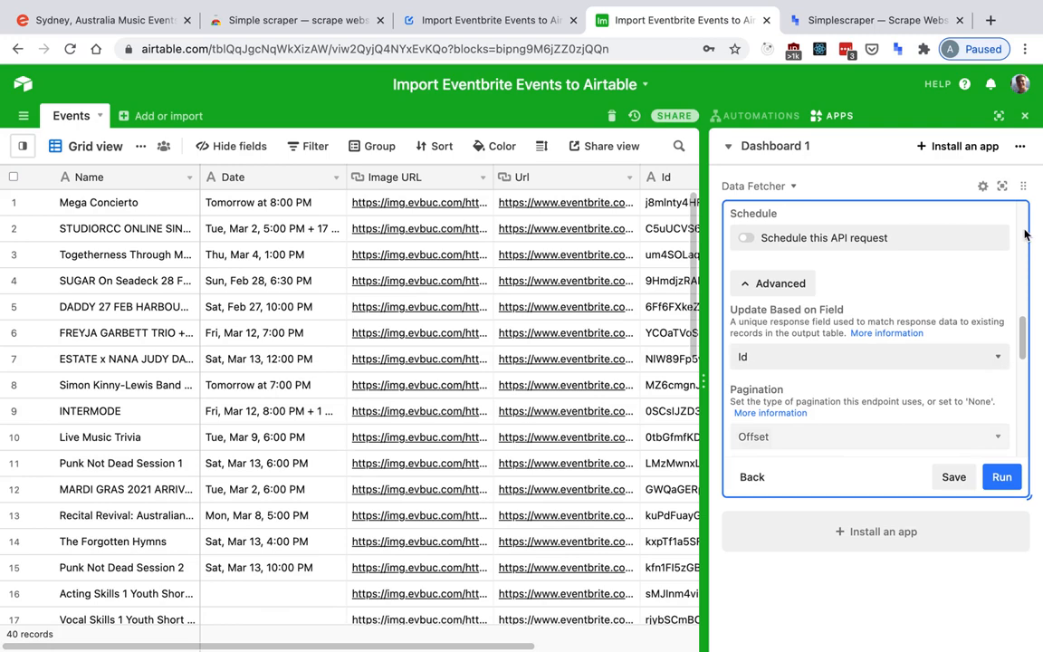
Reopen the expanded Data Fetcher app, schedule the API request to repeat every hour at :00, and save it.
left_click(1002, 186)
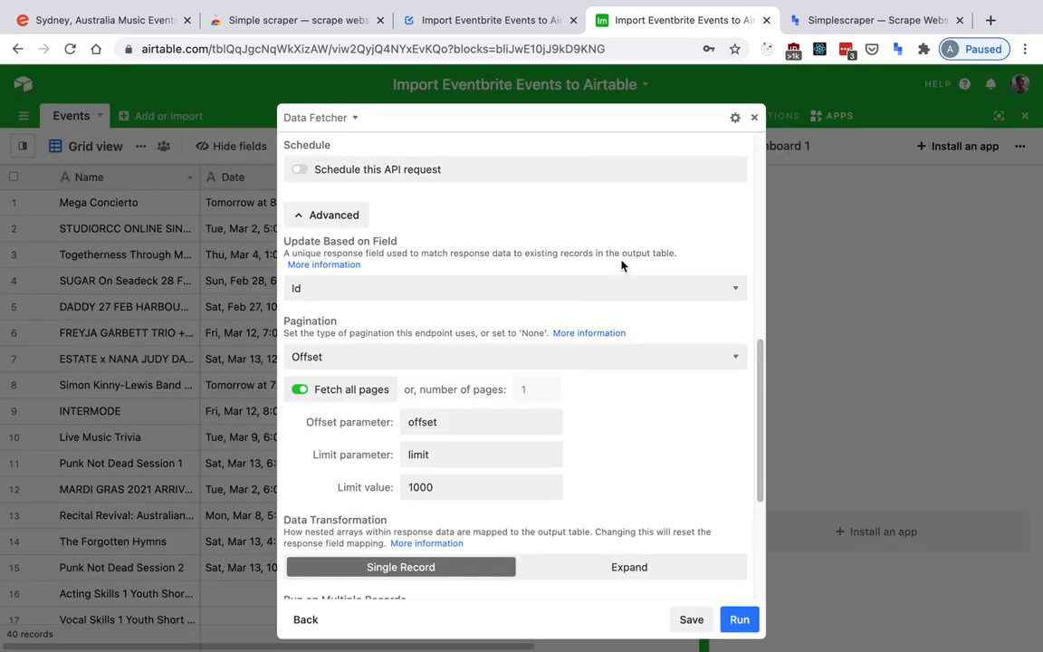
scroll(516, 331, "down", 5)
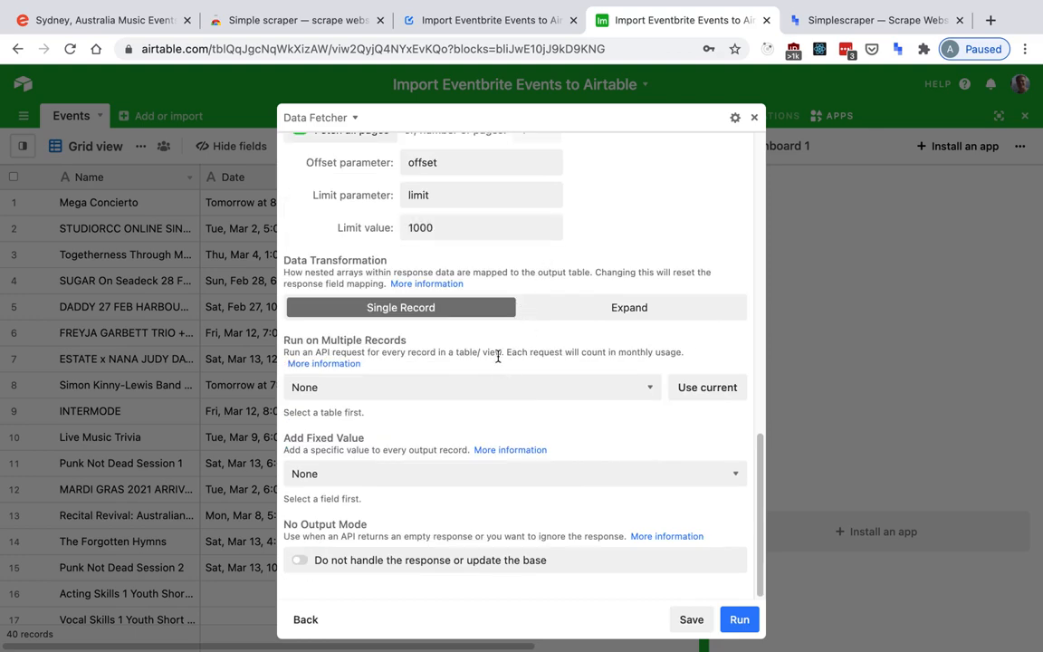
scroll(496, 363, "up", 10)
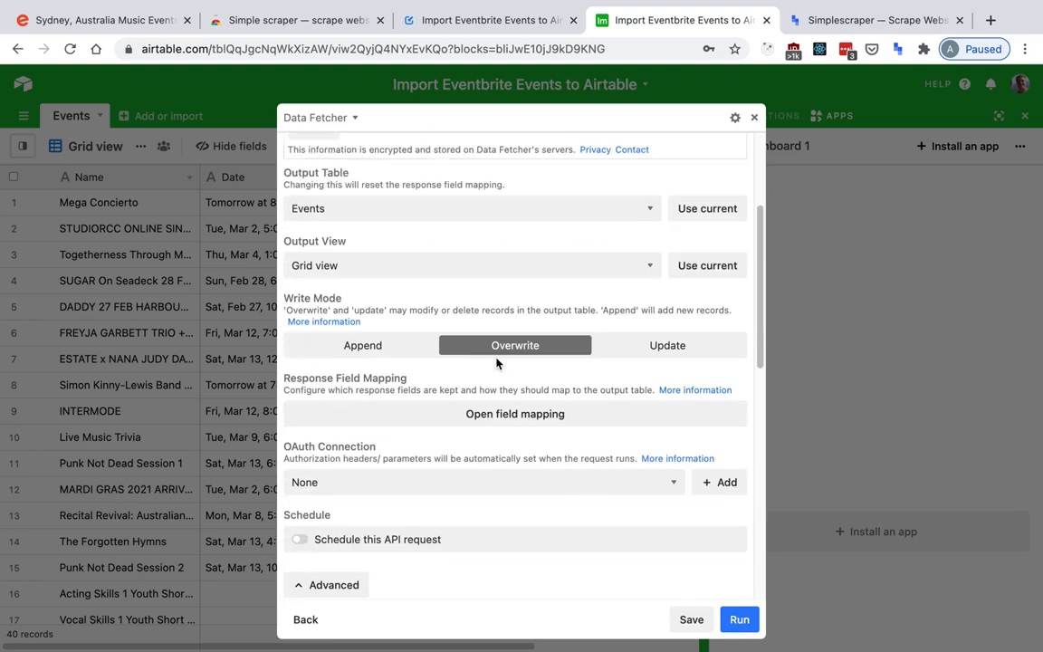
scroll(496, 363, "down", 1)
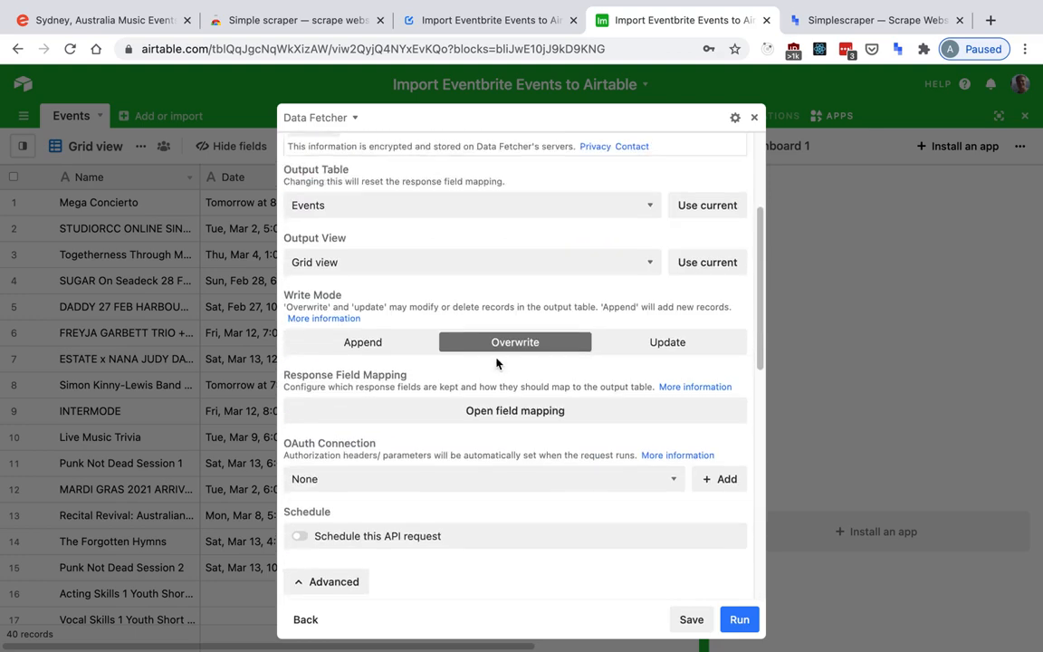
left_click(439, 540)
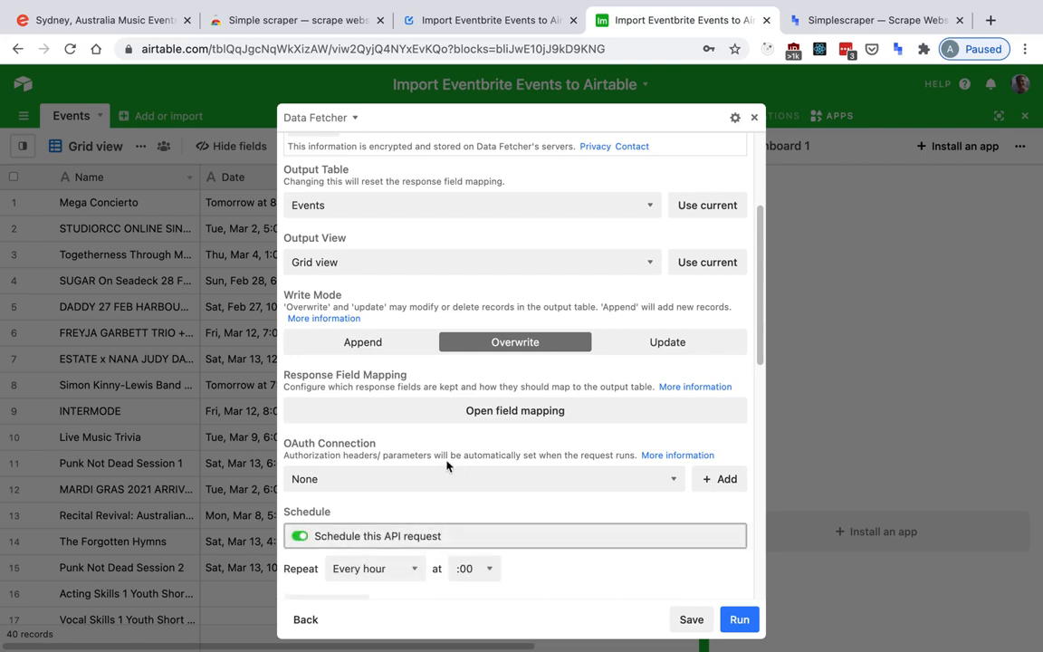
scroll(444, 455, "down", 1)
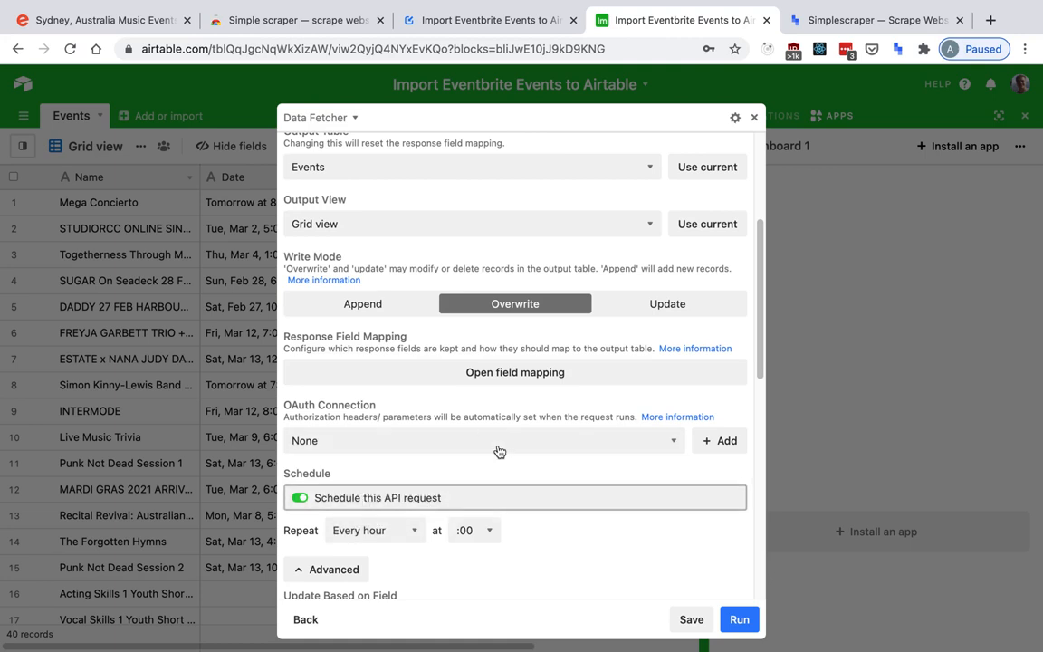
left_click(691, 619)
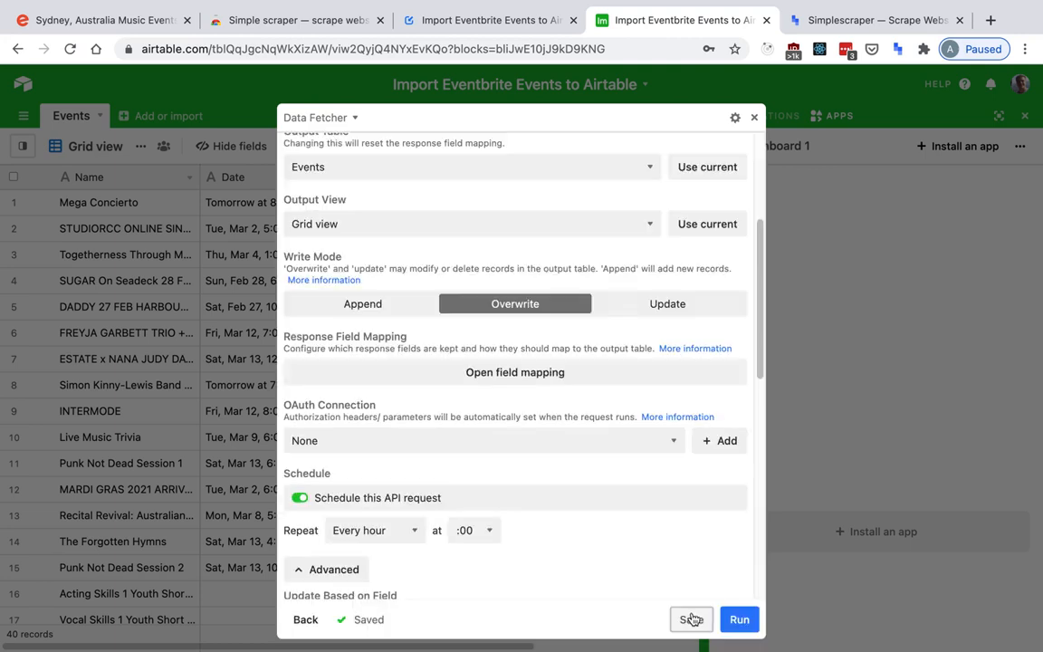